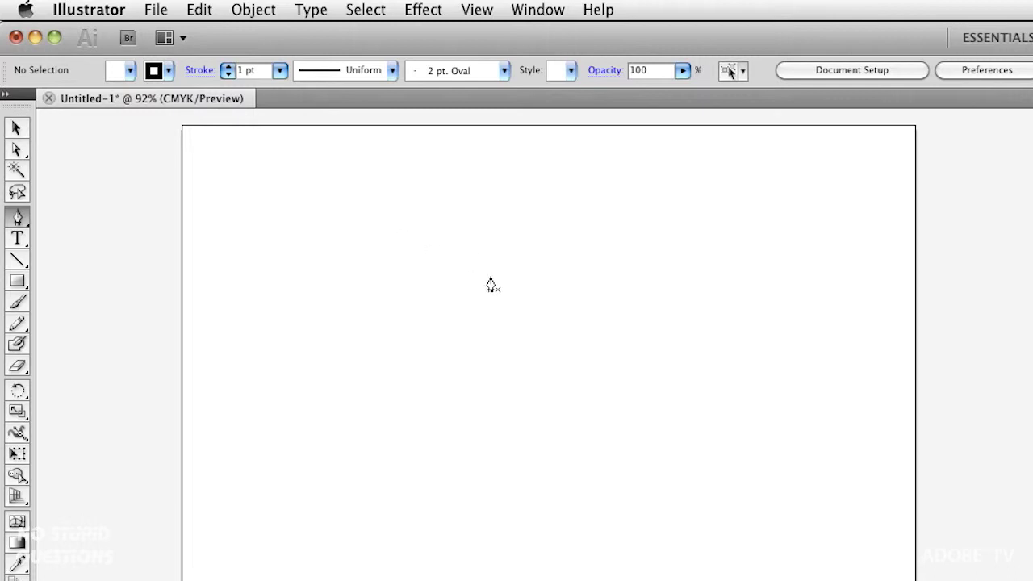
click(16, 150)
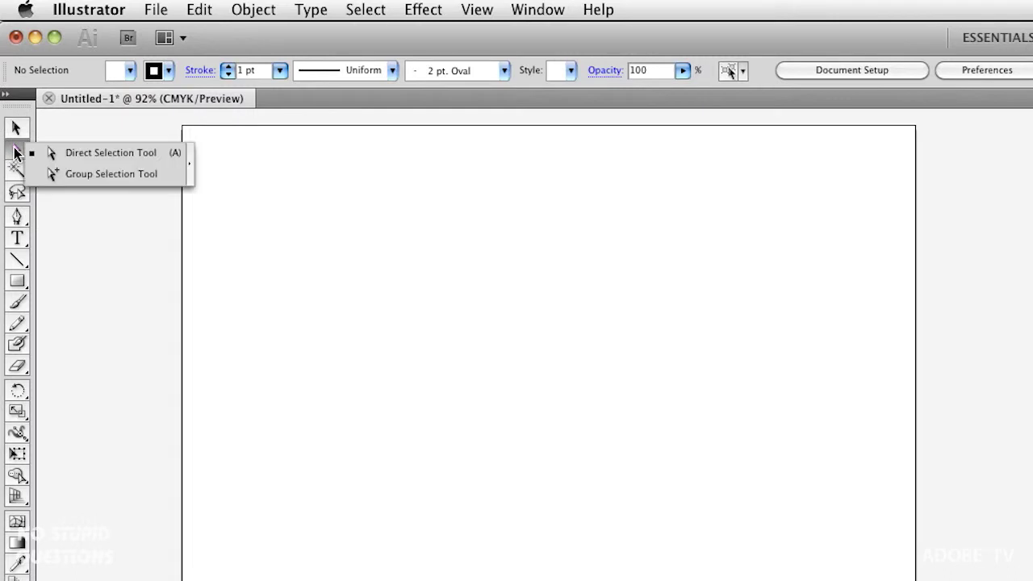
click(96, 154)
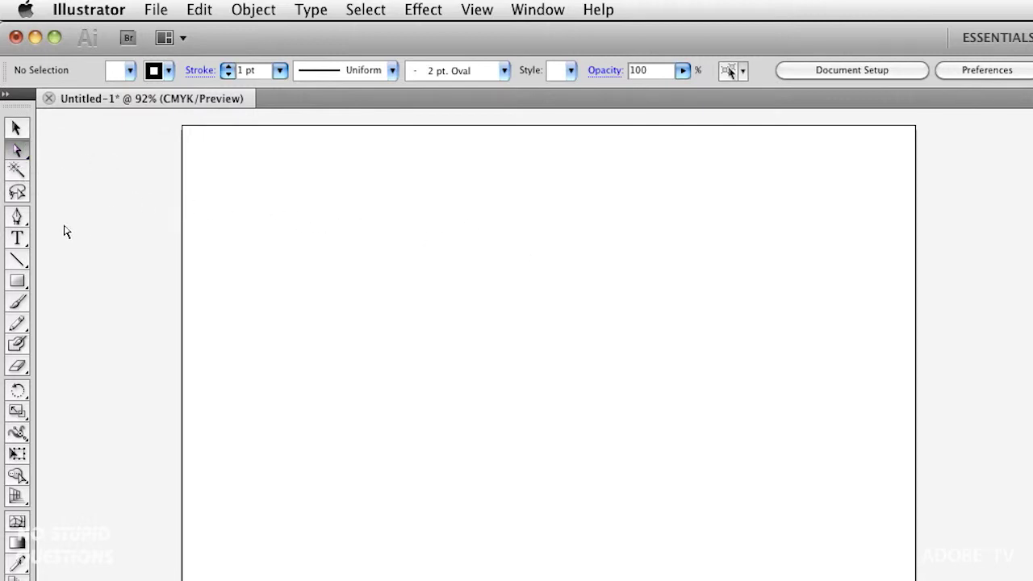
Draw an open freeform path in the artboard's upper middle with the Pen tool, mixing straight and curved segments
click(17, 216)
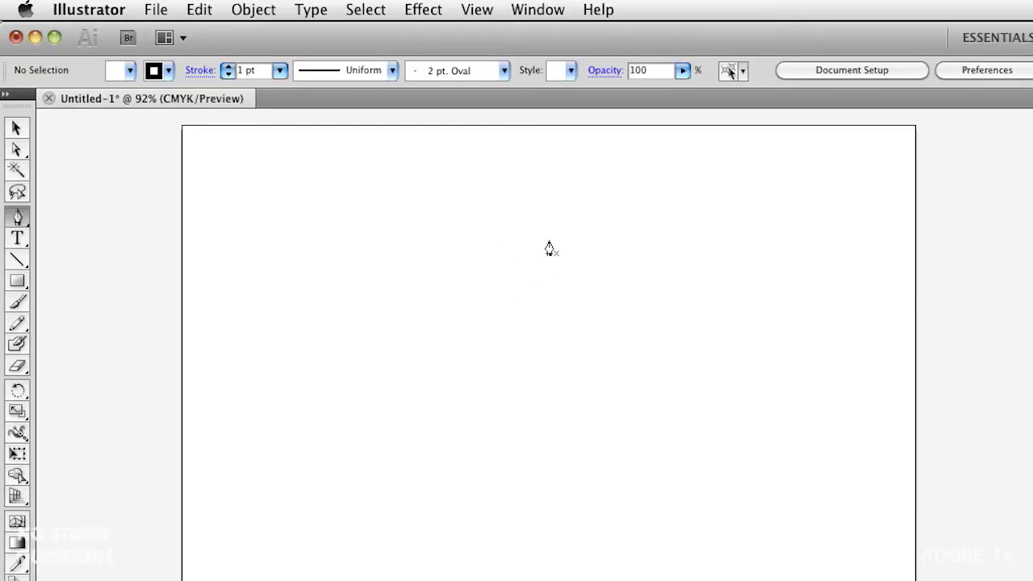
click(503, 242)
click(570, 221)
click(591, 249)
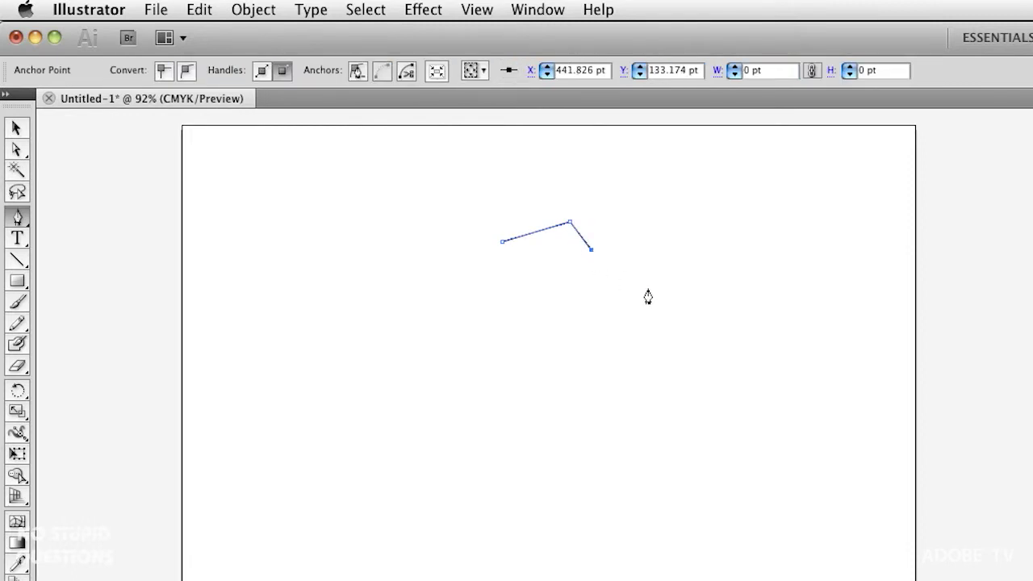
drag(628, 302, 616, 324)
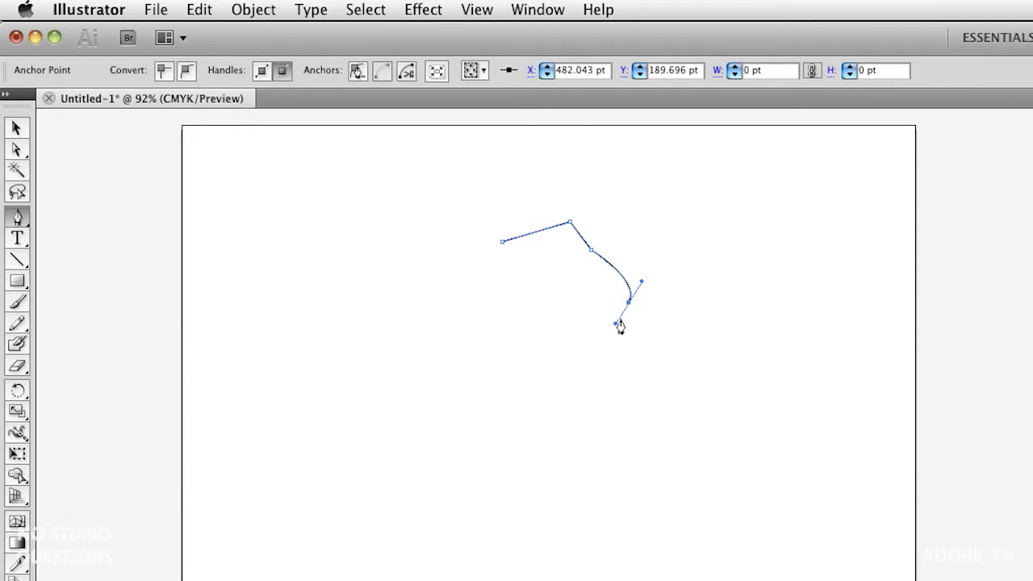
click(581, 363)
drag(508, 371, 471, 373)
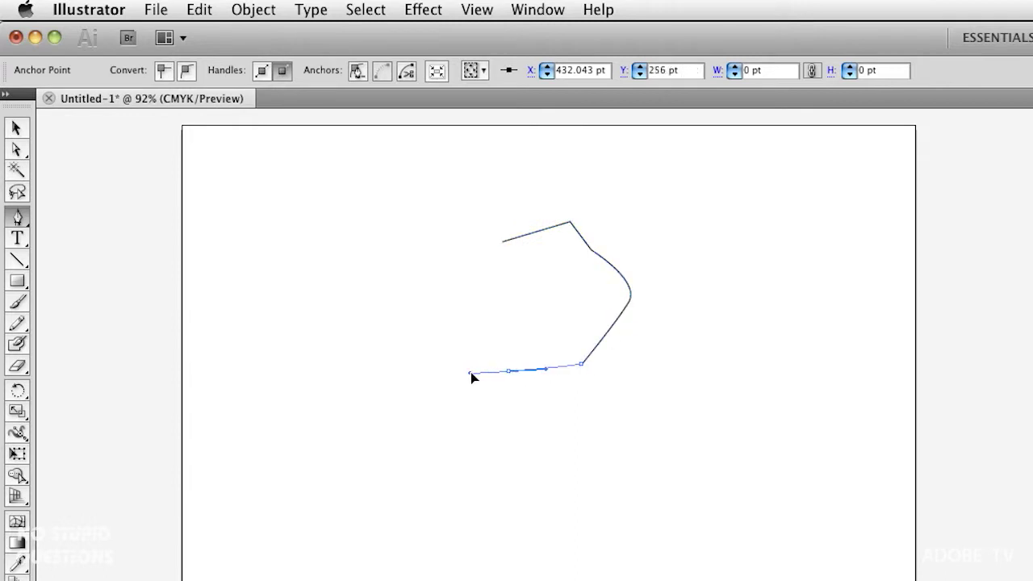
drag(495, 327, 482, 416)
drag(510, 318, 503, 328)
mouse_move(478, 426)
mouse_down()
mouse_move(504, 414)
mouse_move(480, 430)
mouse_move(461, 419)
mouse_up()
drag(429, 397, 480, 310)
drag(407, 267, 464, 241)
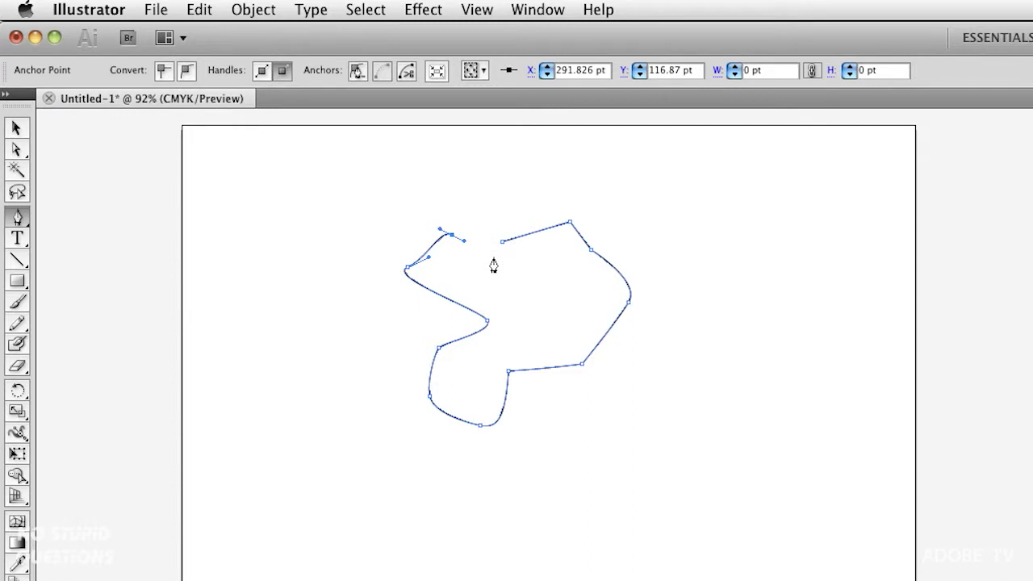
Close the Pen path by joining its last anchor to the starting anchor
scroll(486, 265, up, 1)
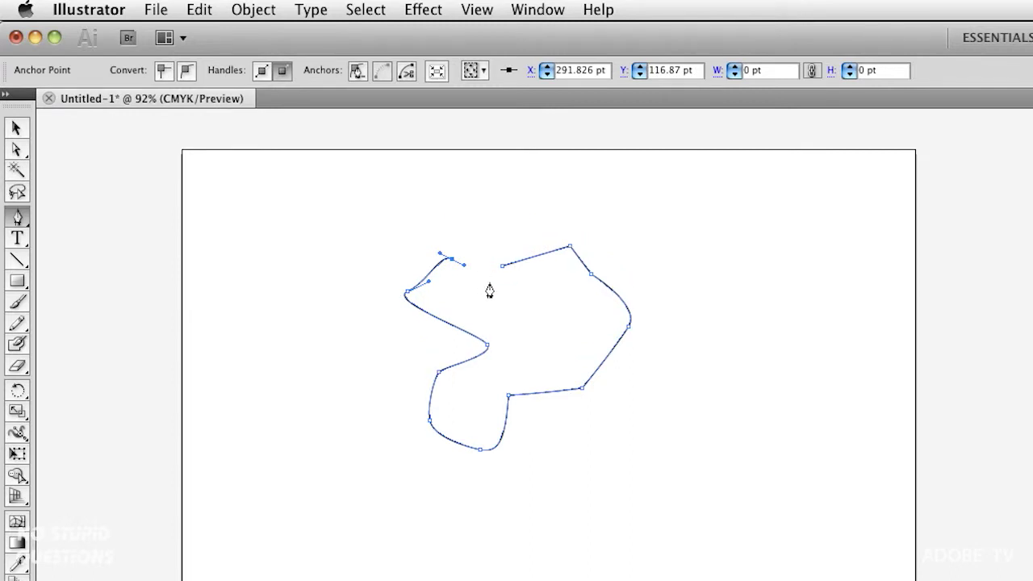
key(super+equal)
key(super+equal)
key(super+equal)
drag(518, 250, 639, 405)
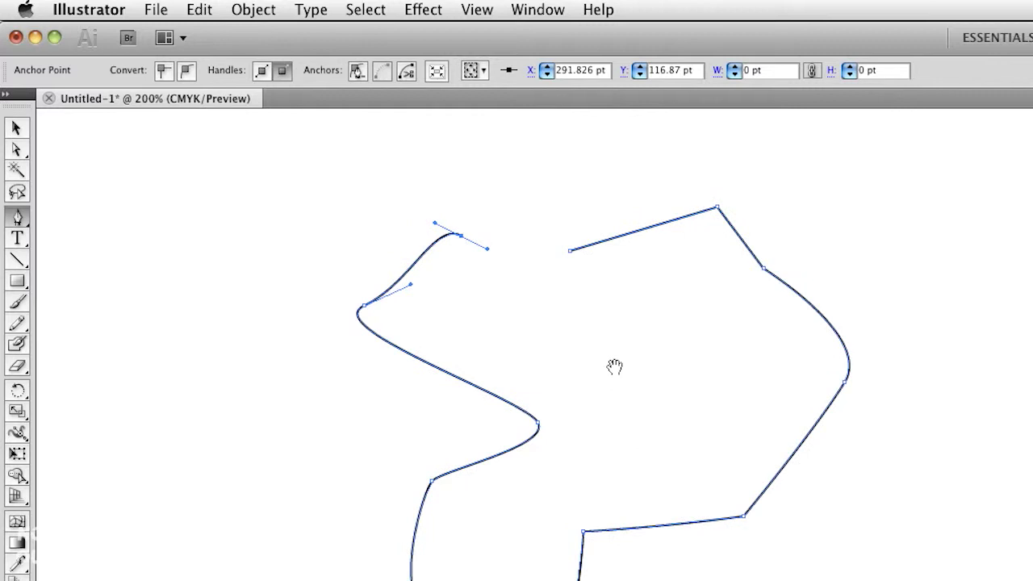
click(570, 252)
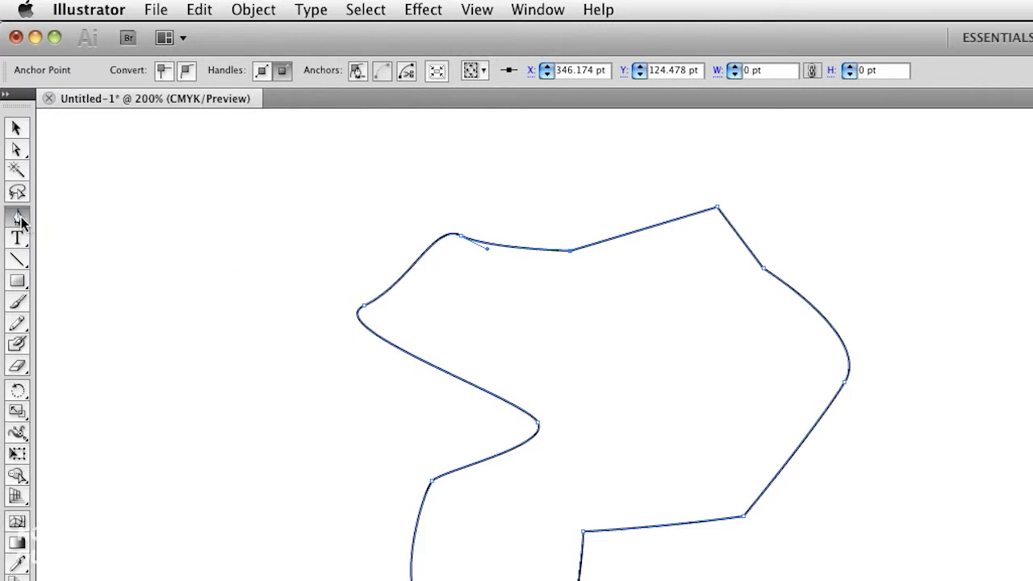
Remove the anchor at the dip in the path's upper edge and add a new one midway along the resulting curve
drag(21, 222, 107, 226)
click(569, 252)
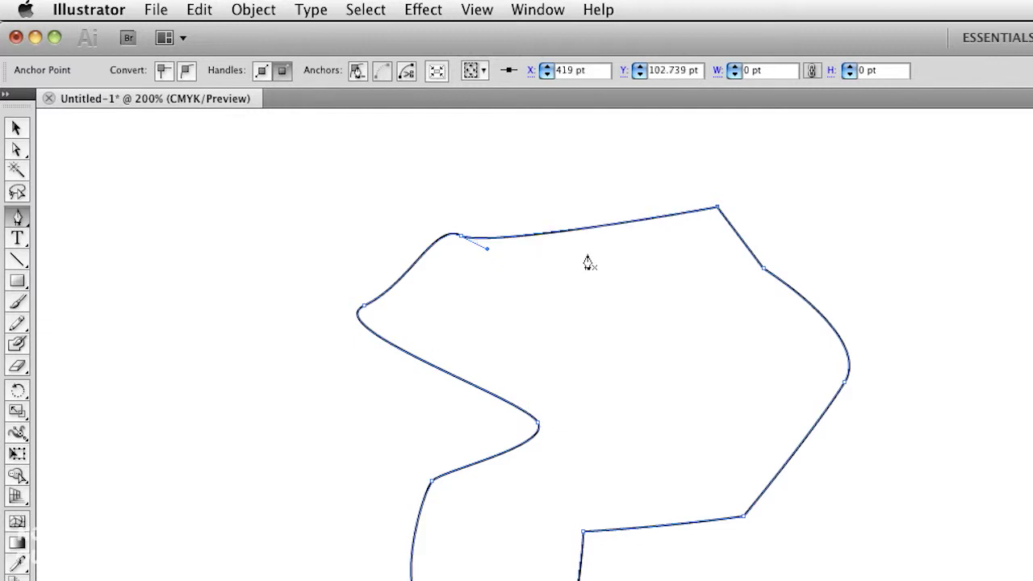
click(578, 232)
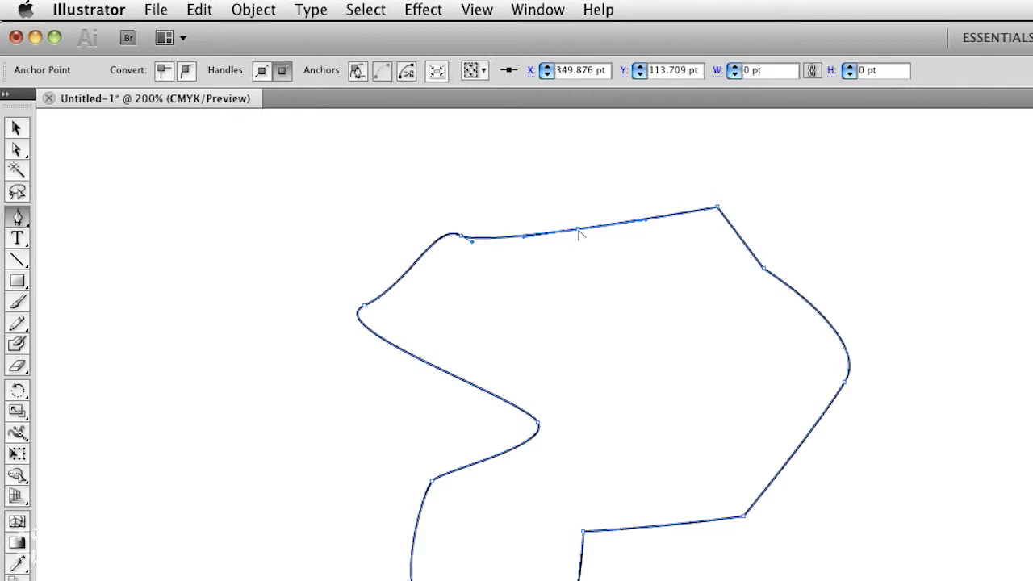
Pull curve handles out of the new upper-edge anchor, and convert it and the neighbouring upper anchors to corner points
drag(580, 233, 632, 280)
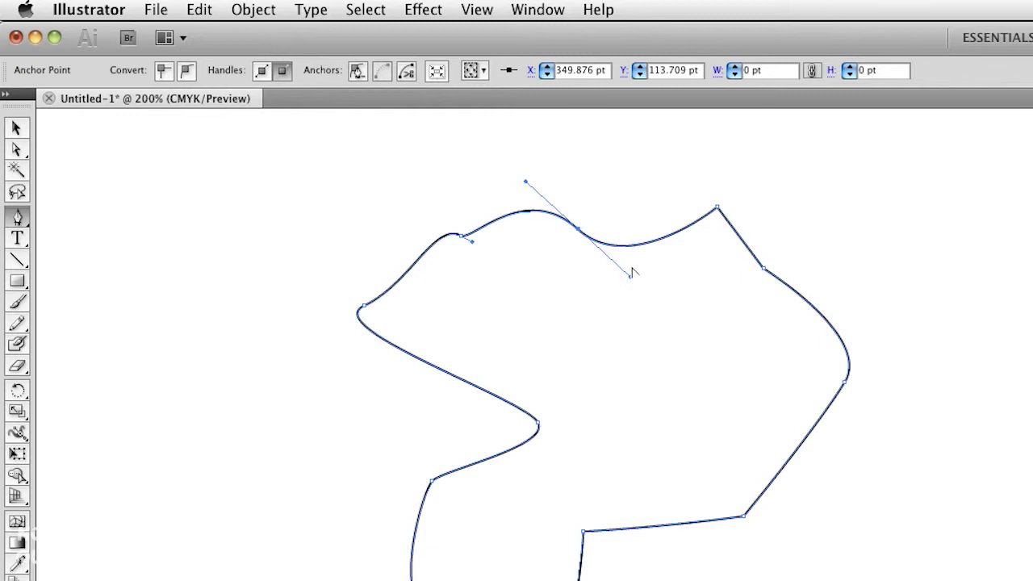
click(579, 233)
click(718, 209)
click(462, 236)
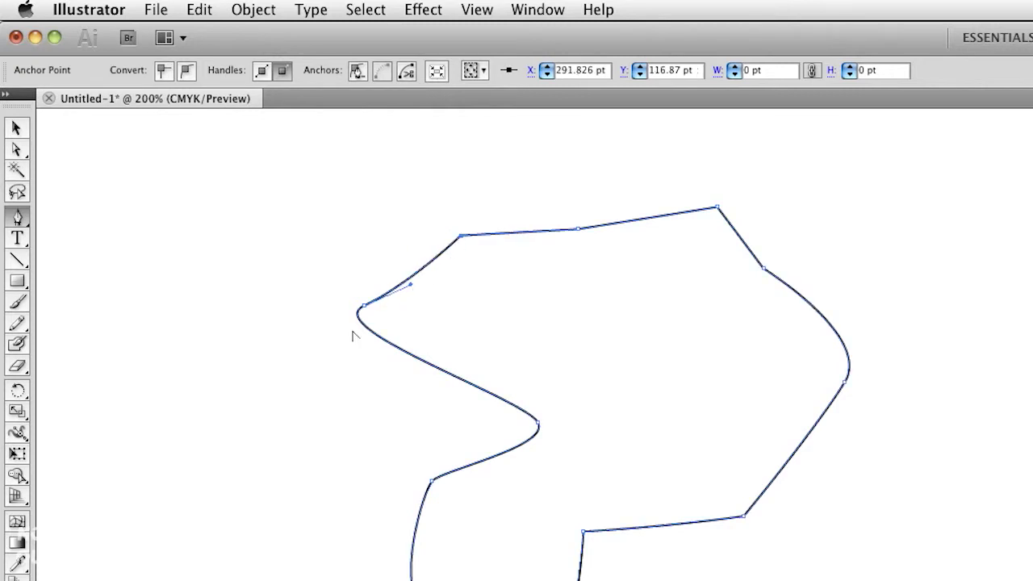
click(364, 308)
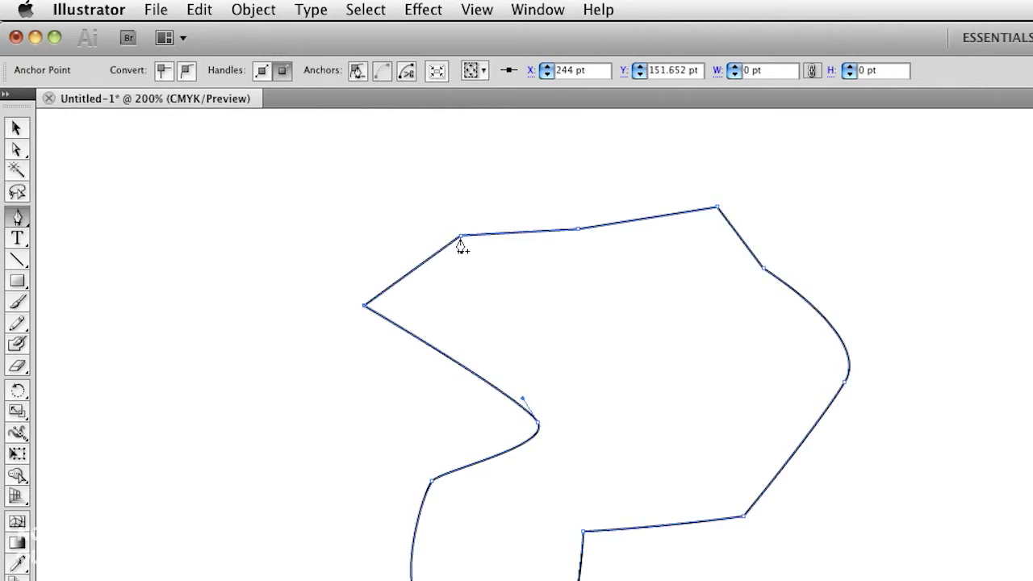
Smooth the upper-left corner anchor, bend its outgoing handle downward, reset it to a corner, and pull out curve handles again
drag(461, 237, 548, 199)
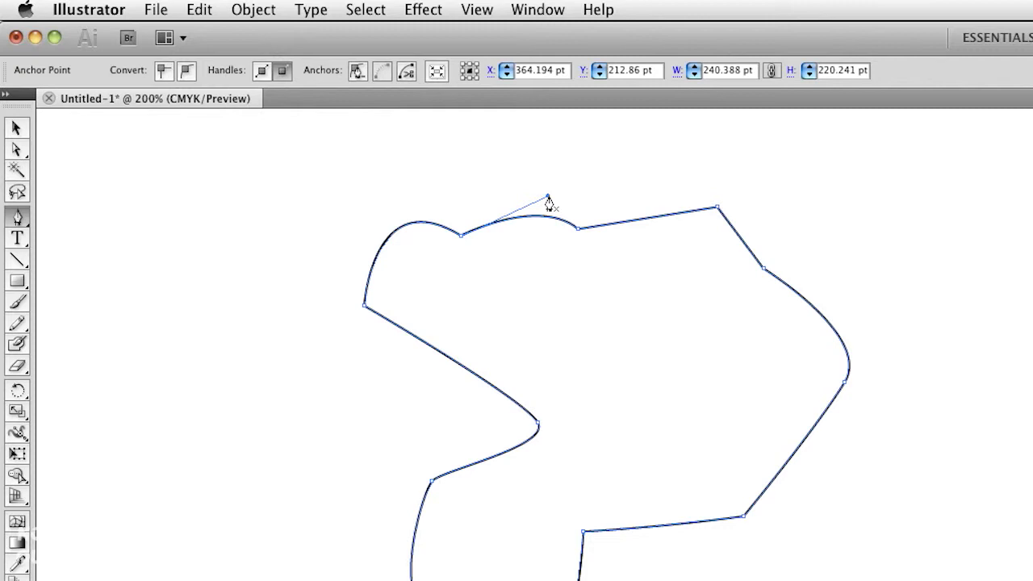
drag(549, 199, 541, 279)
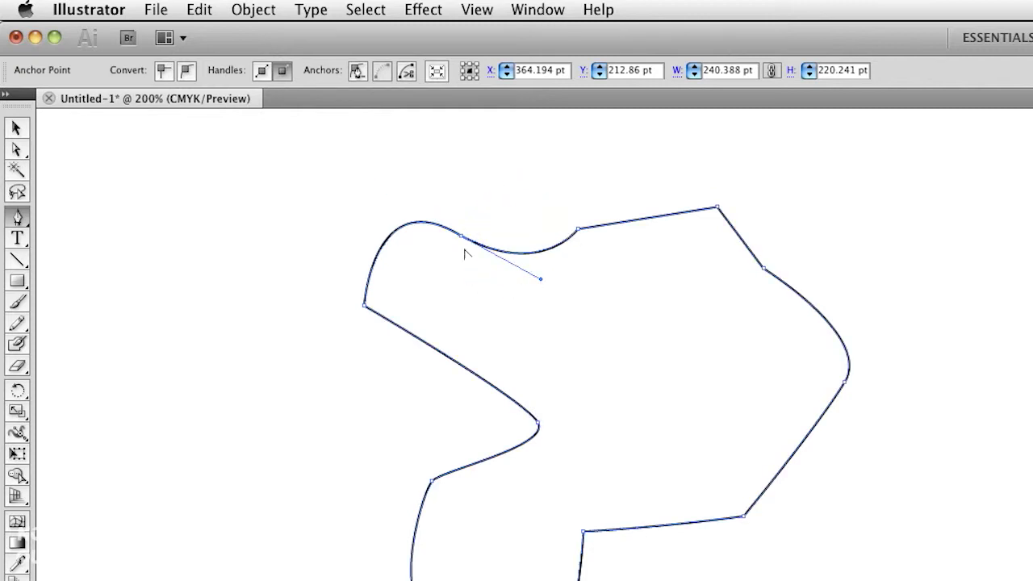
click(461, 235)
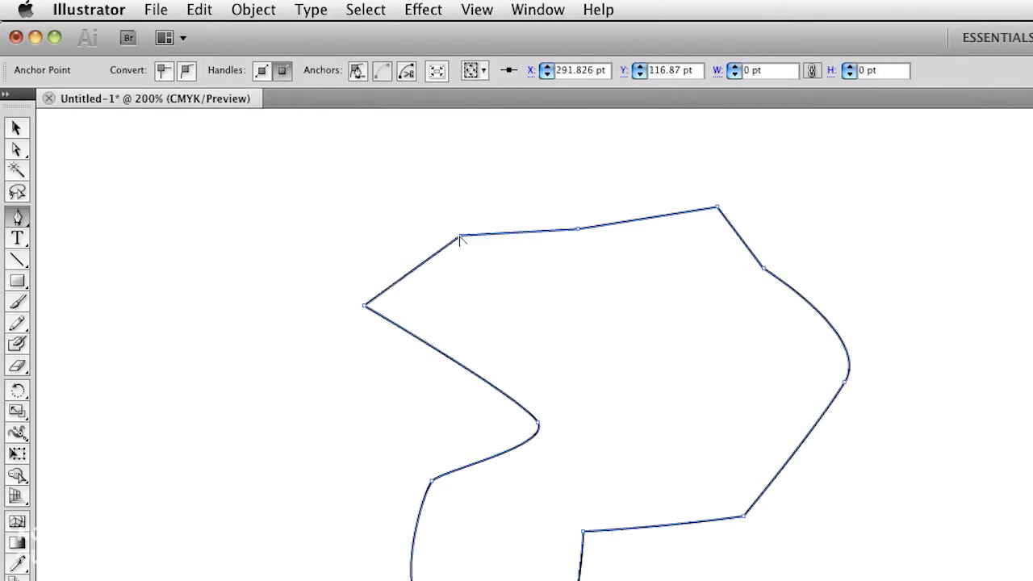
drag(460, 235, 539, 282)
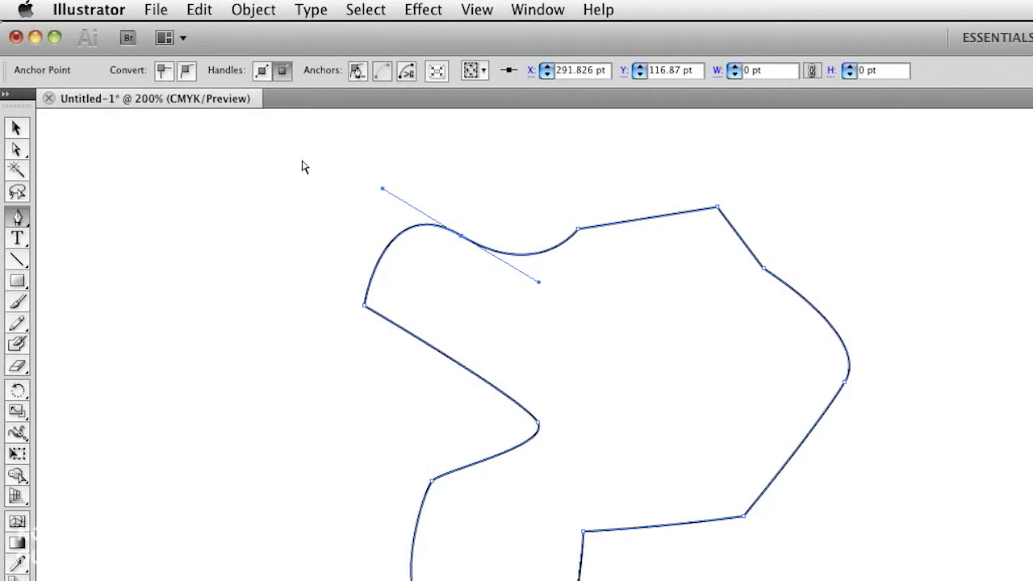
Select the entire freeform path and delete it
drag(297, 158, 908, 580)
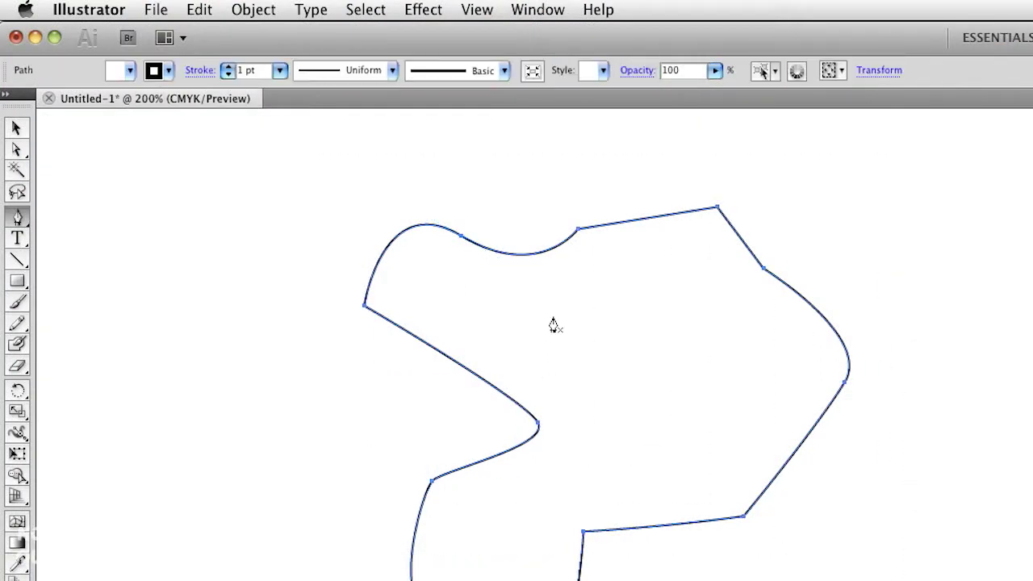
key(Delete)
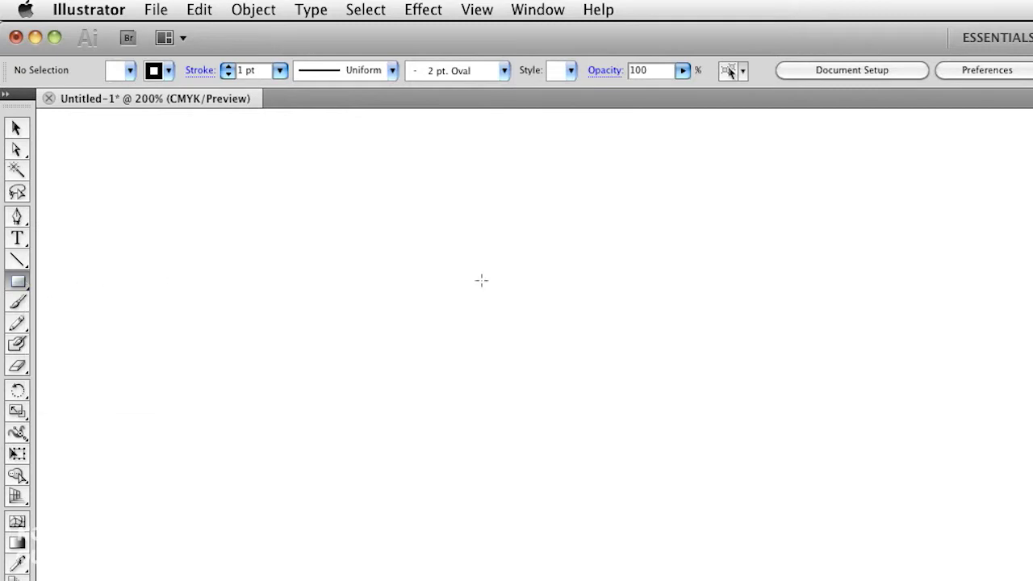
Draw a wide rectangle, repositioning it while it is being drawn, and delete it from the artboard
drag(526, 348, 789, 505)
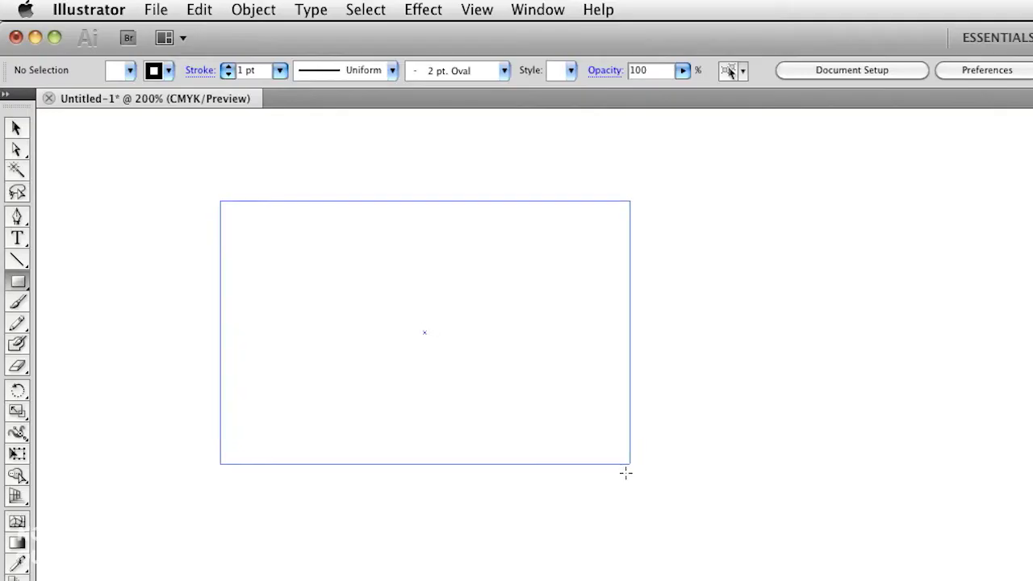
mouse_move(626, 473)
mouse_down()
mouse_move(818, 554)
mouse_move(712, 403)
mouse_move(585, 393)
mouse_move(516, 512)
mouse_move(673, 486)
mouse_move(744, 489)
mouse_move(831, 462)
mouse_move(756, 535)
mouse_move(798, 496)
mouse_move(788, 493)
mouse_up()
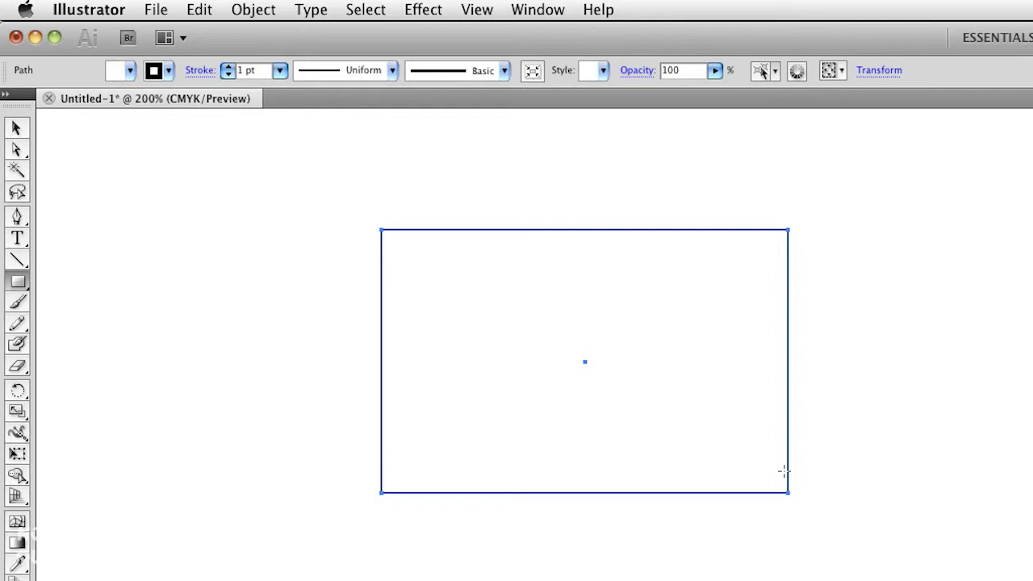
drag(323, 166, 861, 542)
key(Delete)
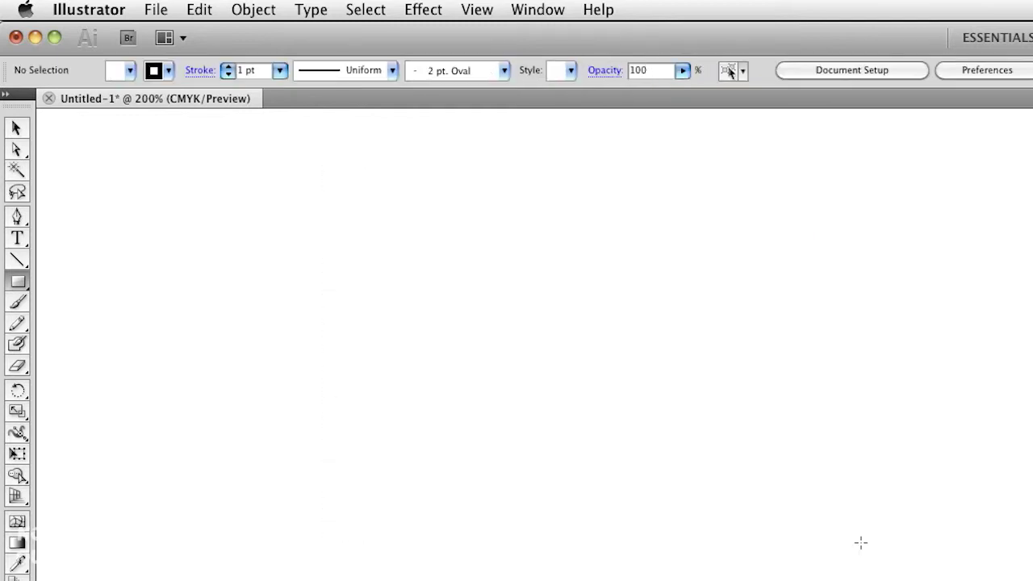
Open the File Handling & Clipboard preferences to check the copy options
click(109, 12)
mouse_move(114, 66)
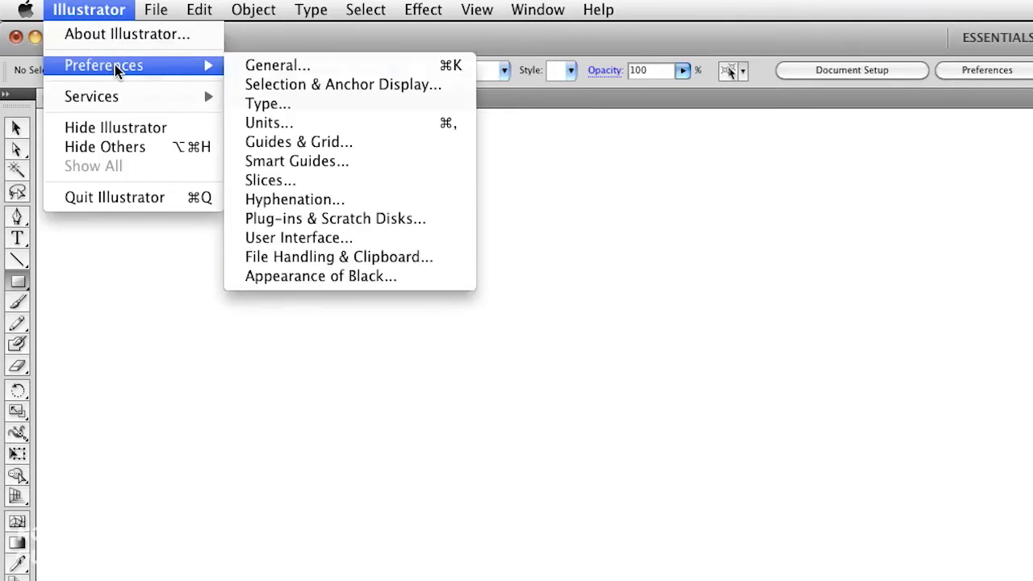
click(437, 256)
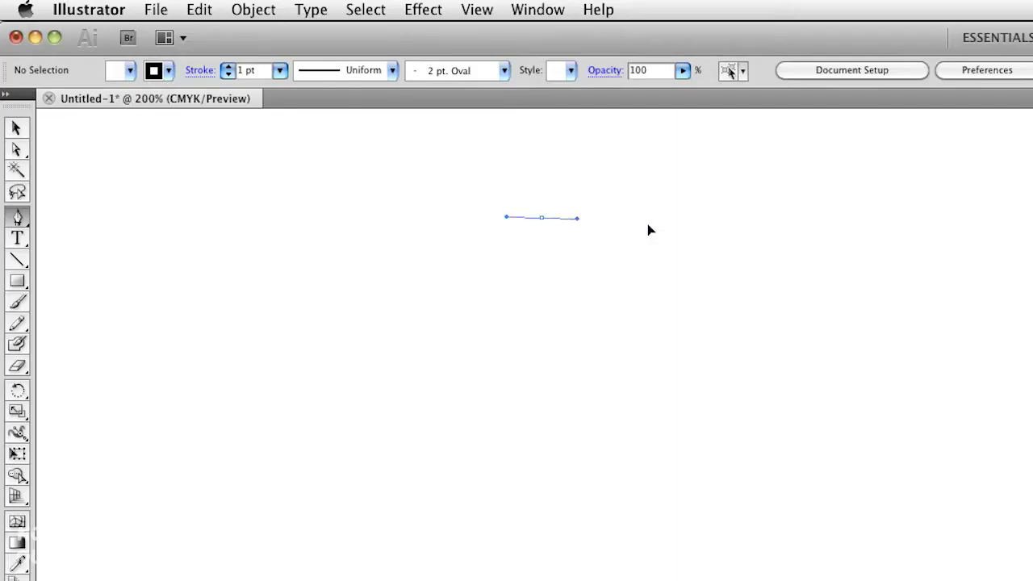
Draw a closed, smoothly curved blob with the Pen tool, adding a small notch in its upper edge
drag(729, 309, 738, 380)
drag(678, 518, 608, 513)
drag(517, 409, 416, 373)
drag(427, 304, 392, 184)
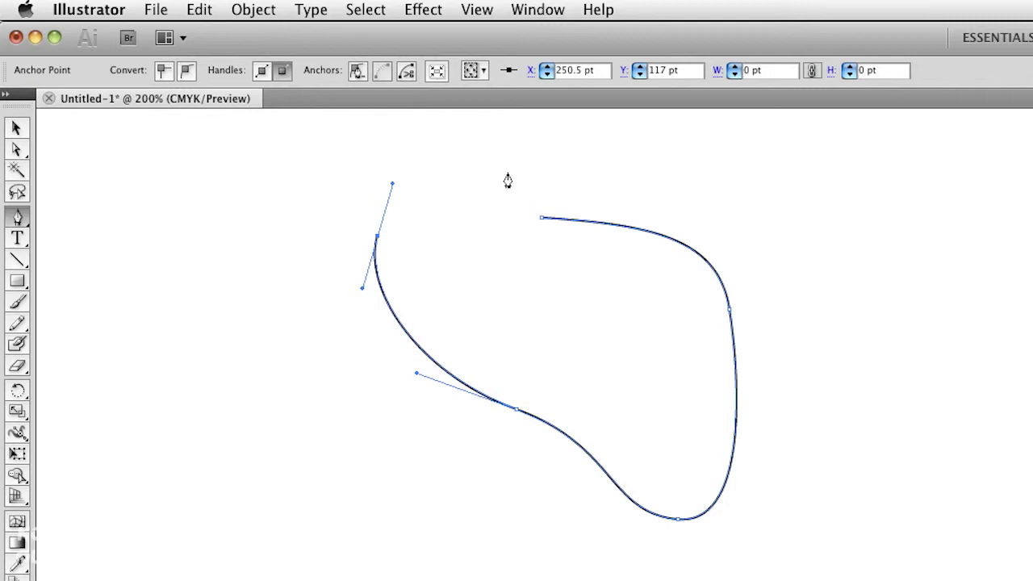
drag(443, 240, 482, 252)
drag(507, 234, 548, 223)
Select the whole curved blob and copy it to the clipboard
click(17, 128)
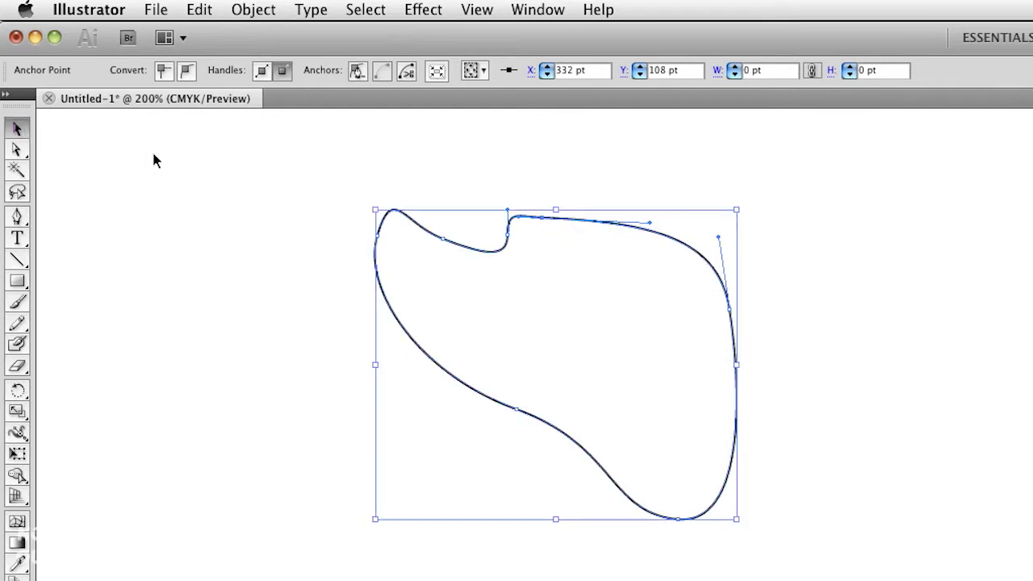
drag(275, 145, 837, 547)
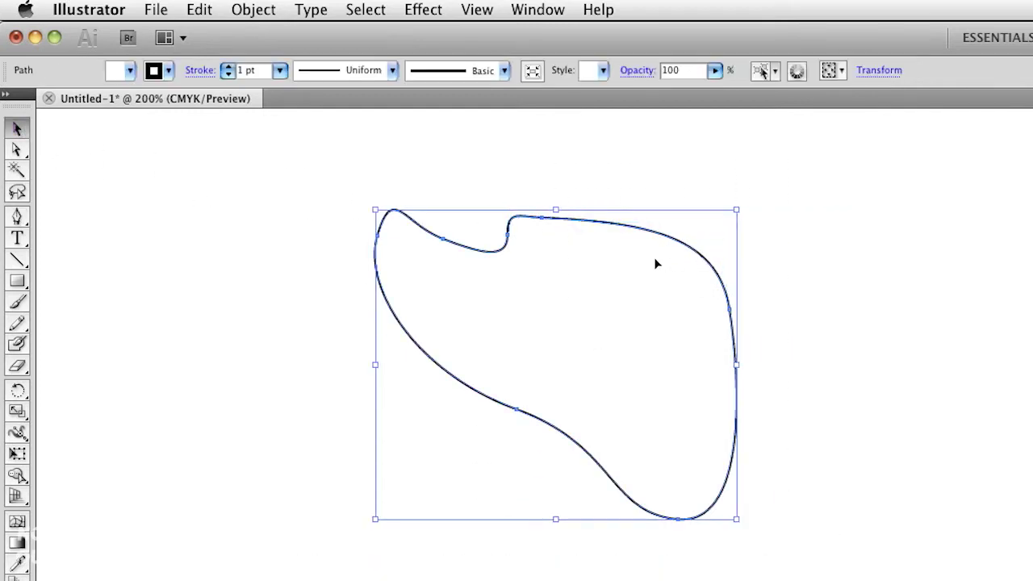
click(199, 9)
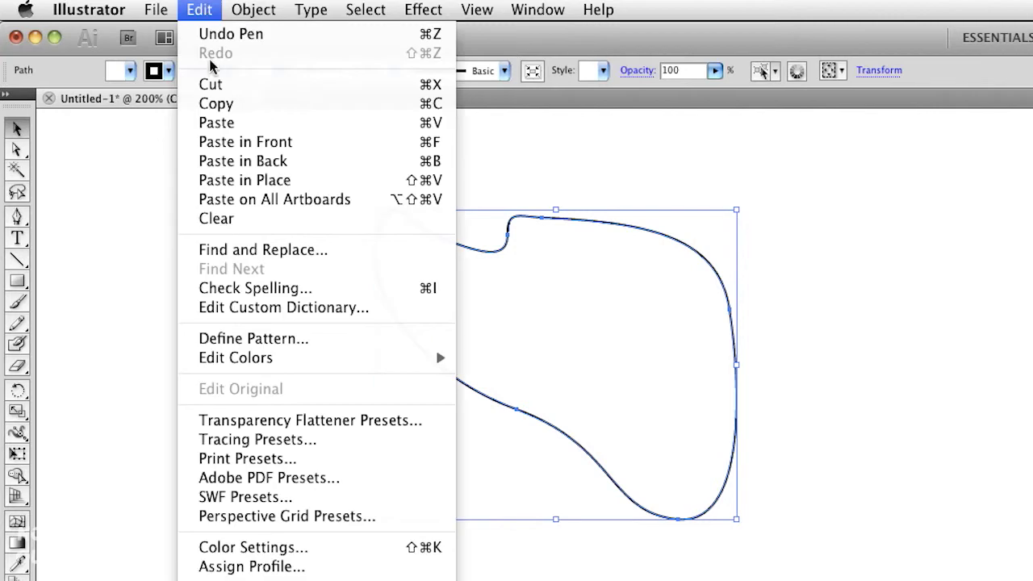
click(236, 109)
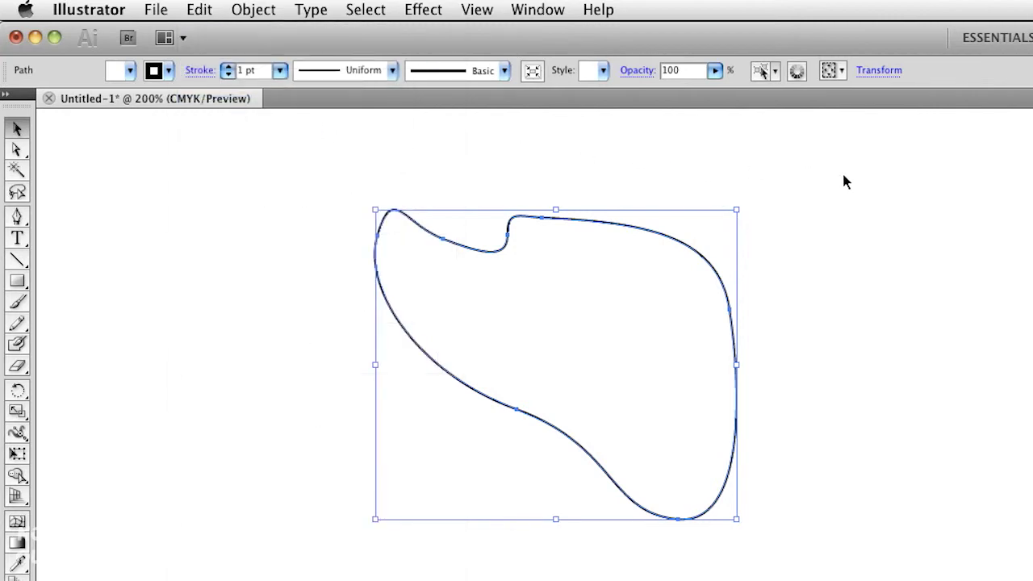
Switch to Adobe Photoshop CS5.1 and paste the copied blob into the open document as a Shape Layer
key(super+Tab)
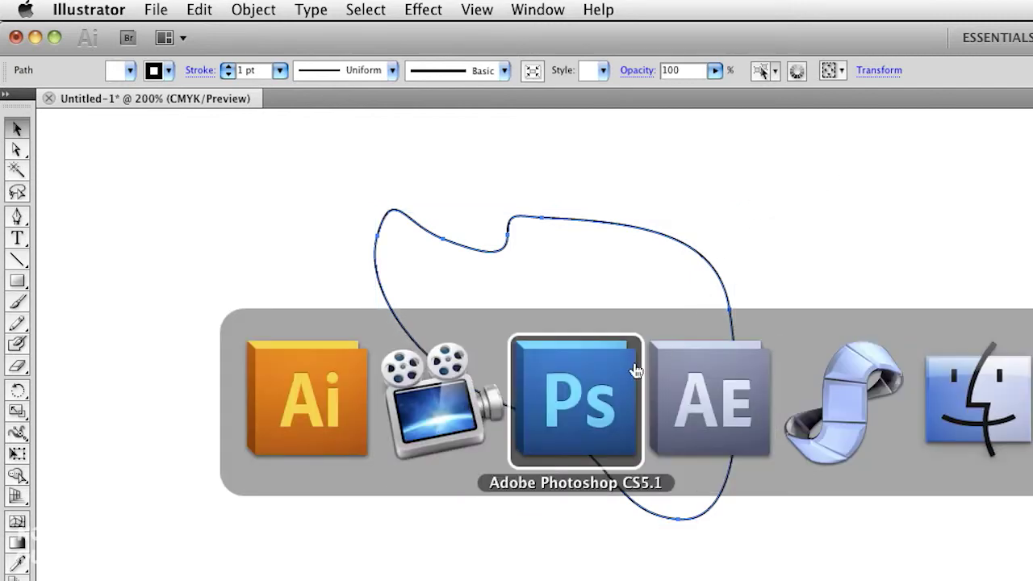
click(597, 390)
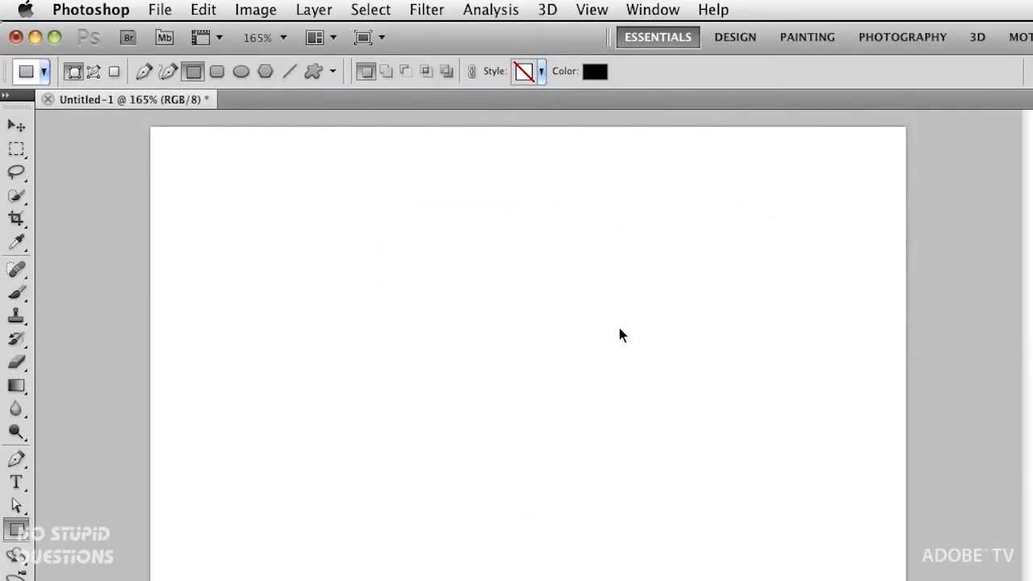
key(super+v)
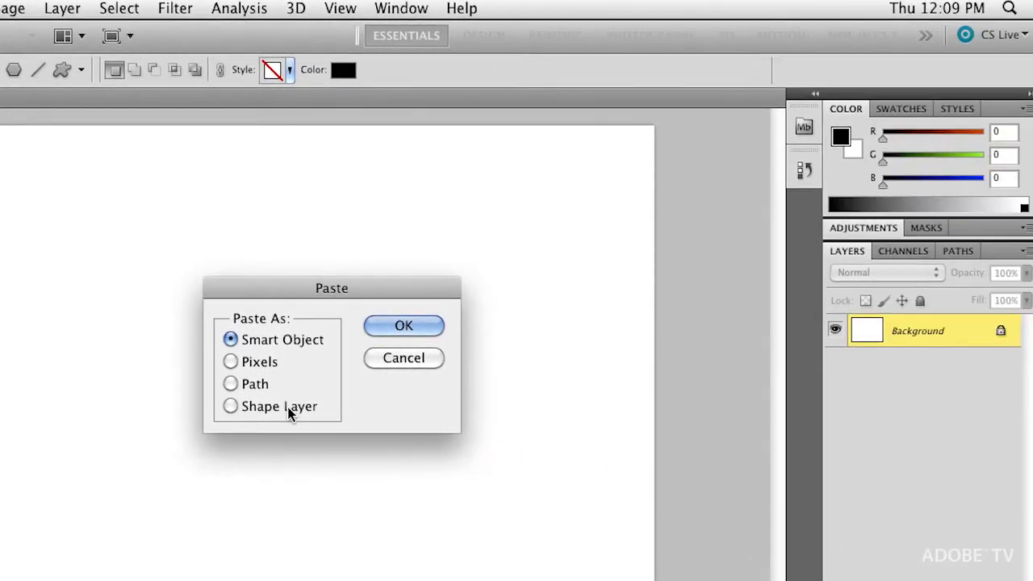
click(537, 408)
click(650, 327)
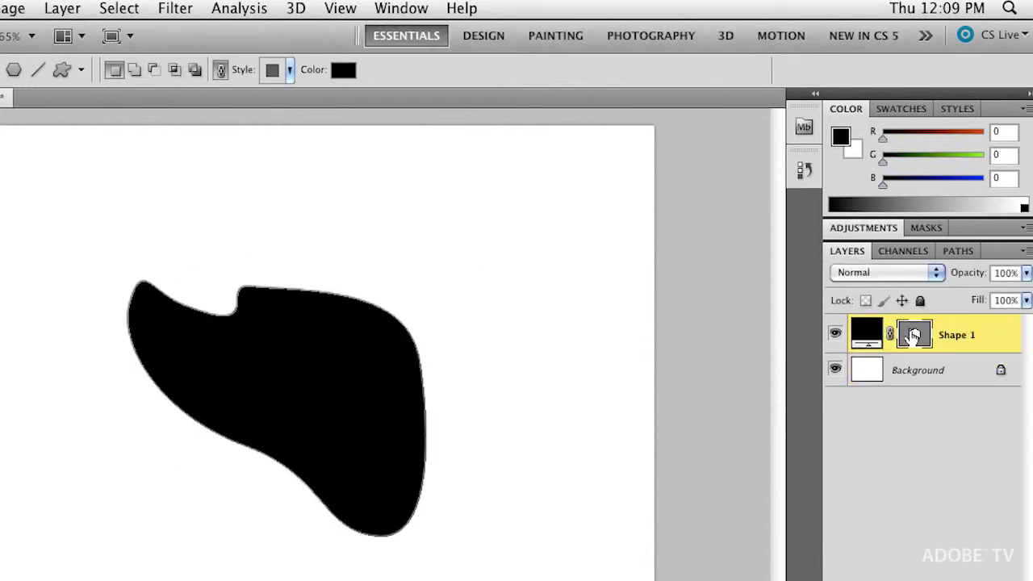
Smooth out the notch in the shape layer's upper edge by repositioning its anchor points and direction handles with the Direct Selection tool
click(914, 337)
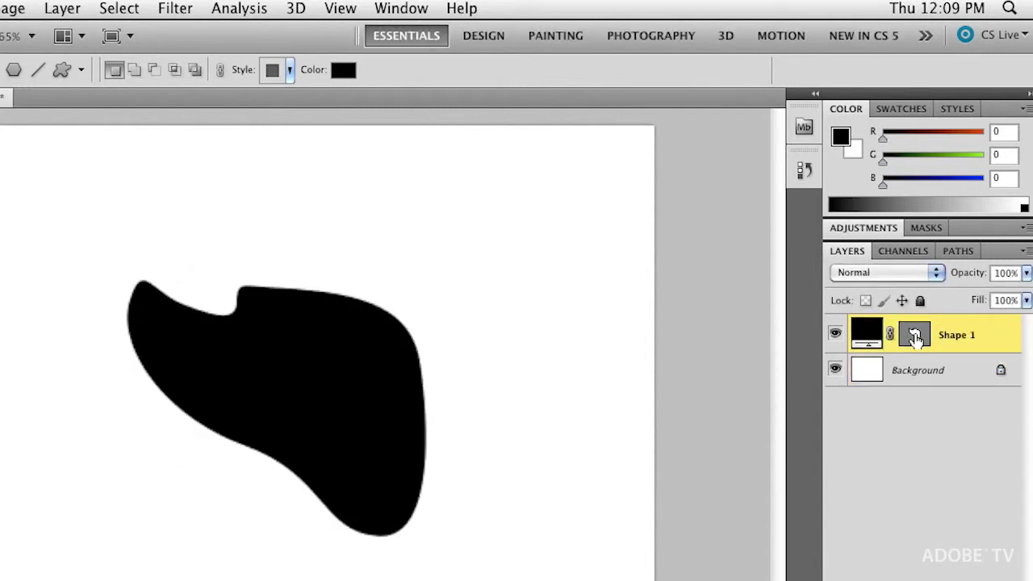
click(914, 337)
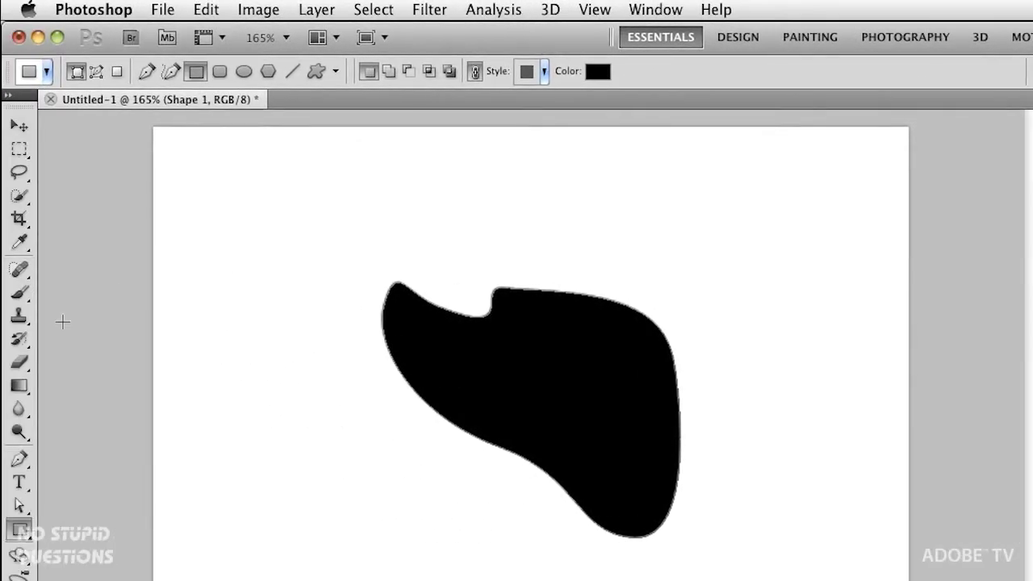
click(20, 505)
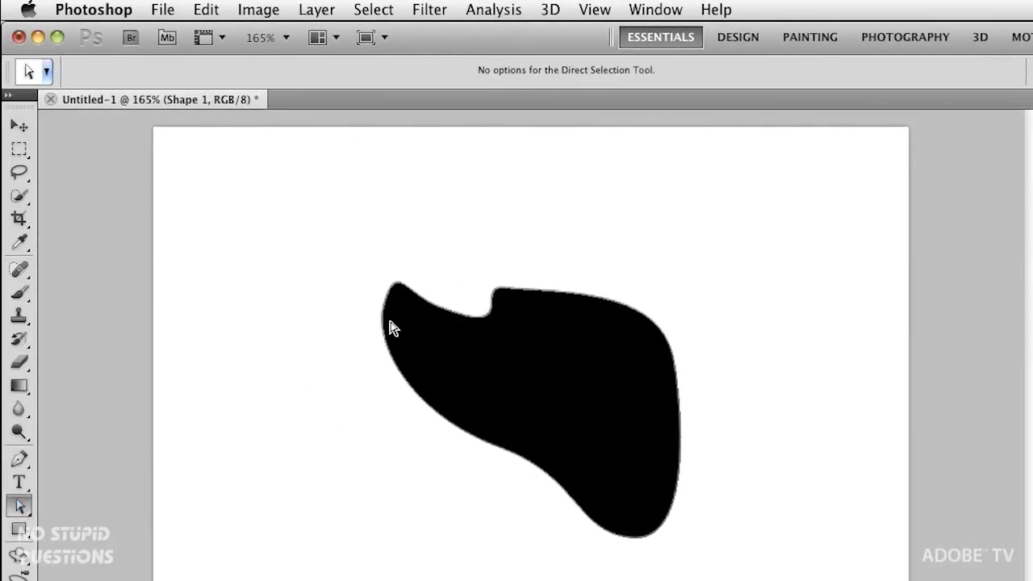
click(484, 321)
click(487, 293)
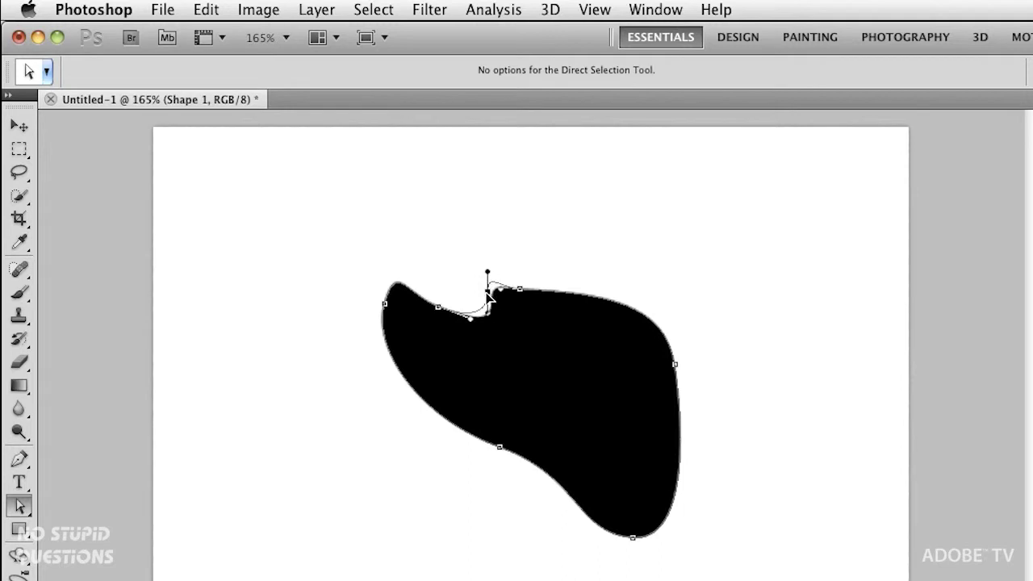
mouse_move(517, 296)
mouse_down()
mouse_move(549, 273)
mouse_move(509, 284)
mouse_move(520, 292)
mouse_up()
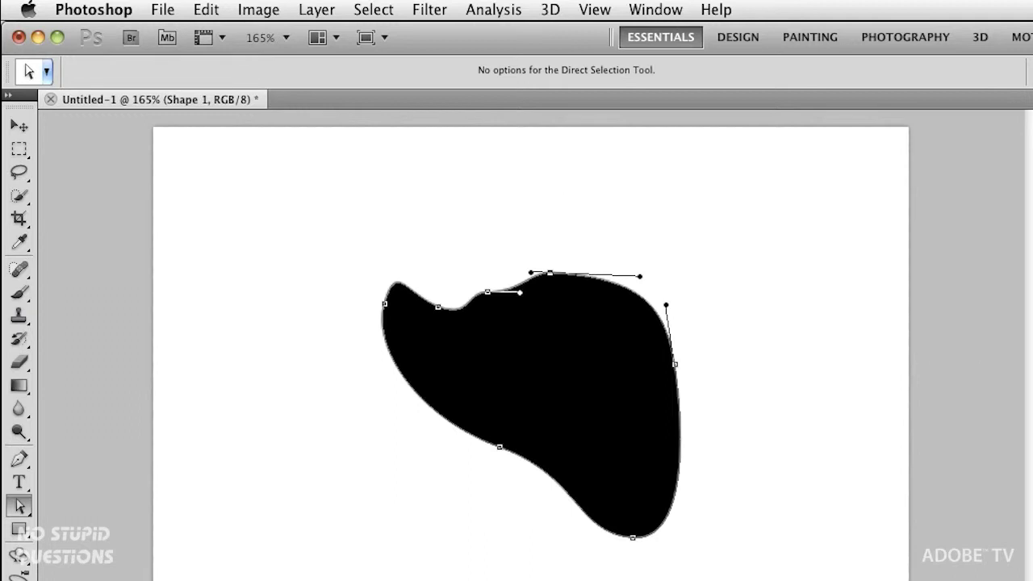
Delete the shape layer and paste the copied blob again as a Path
key(Delete)
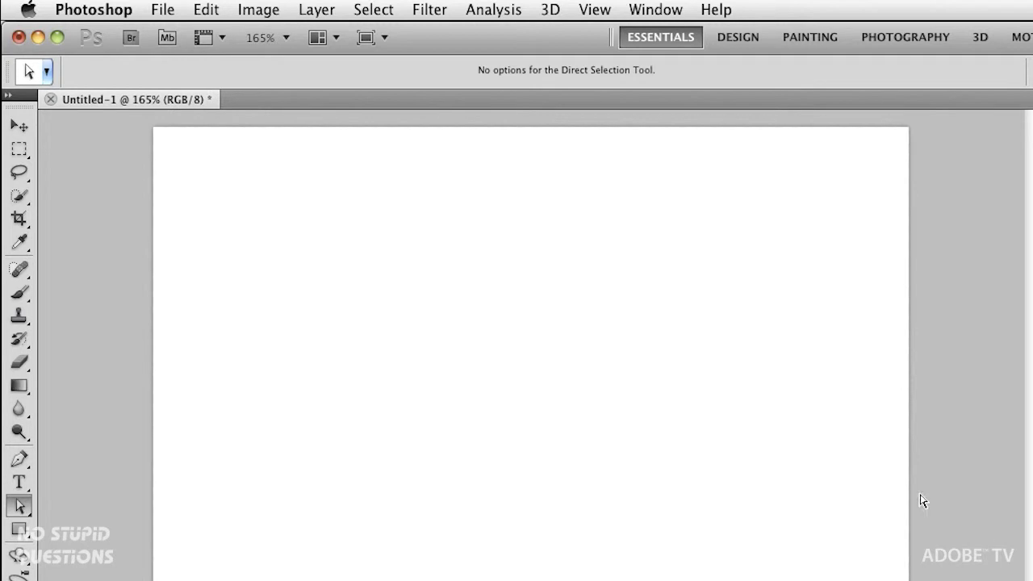
key(super+v)
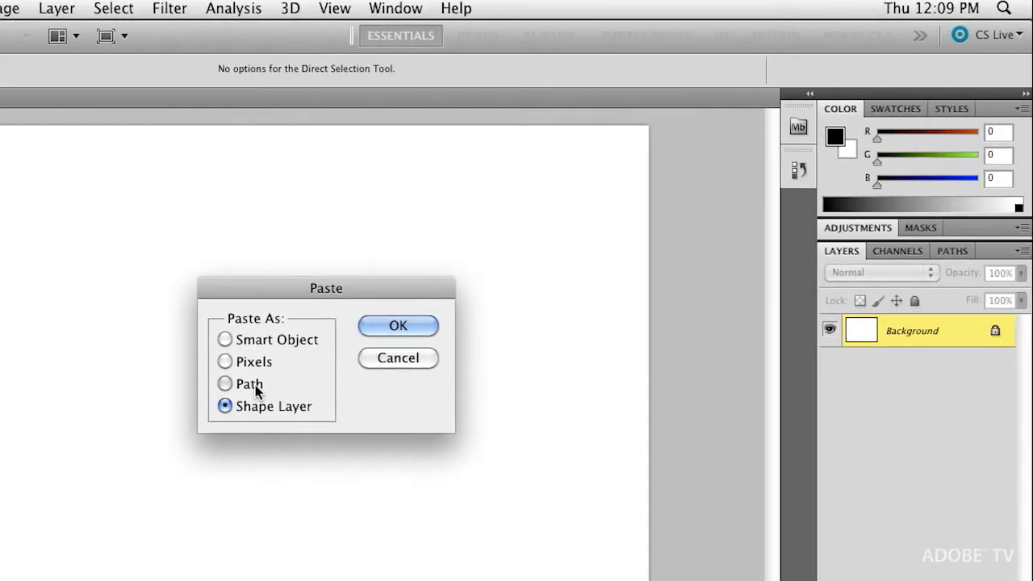
click(513, 387)
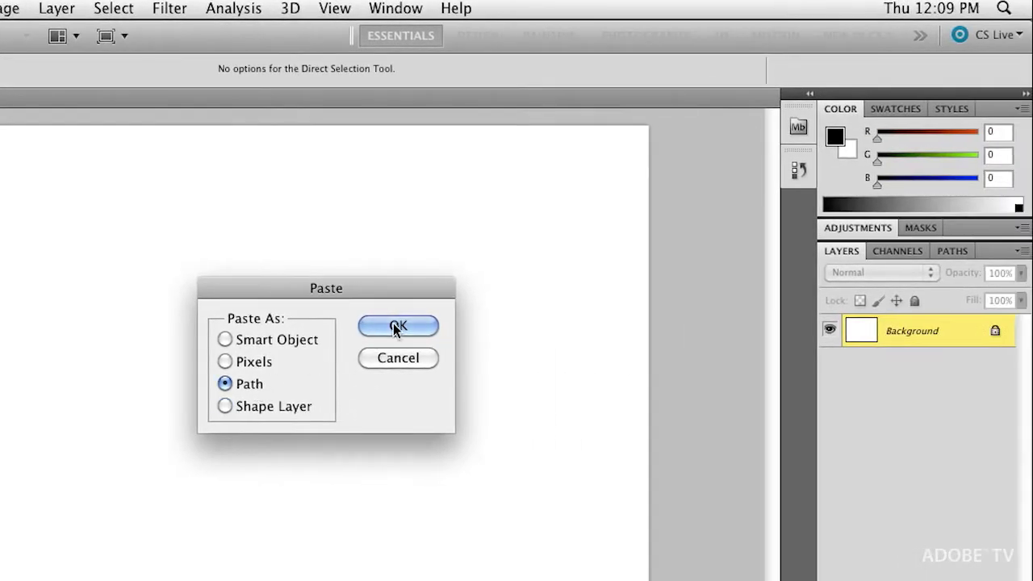
click(398, 325)
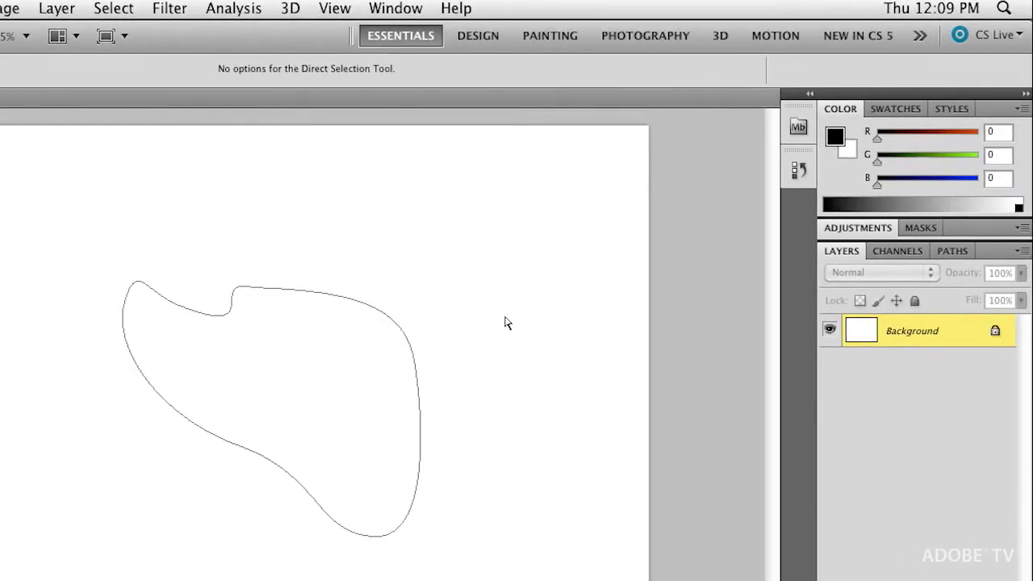
Save the pasted Work Path under its default name, clear the path from the canvas, and return to the layer list
click(957, 251)
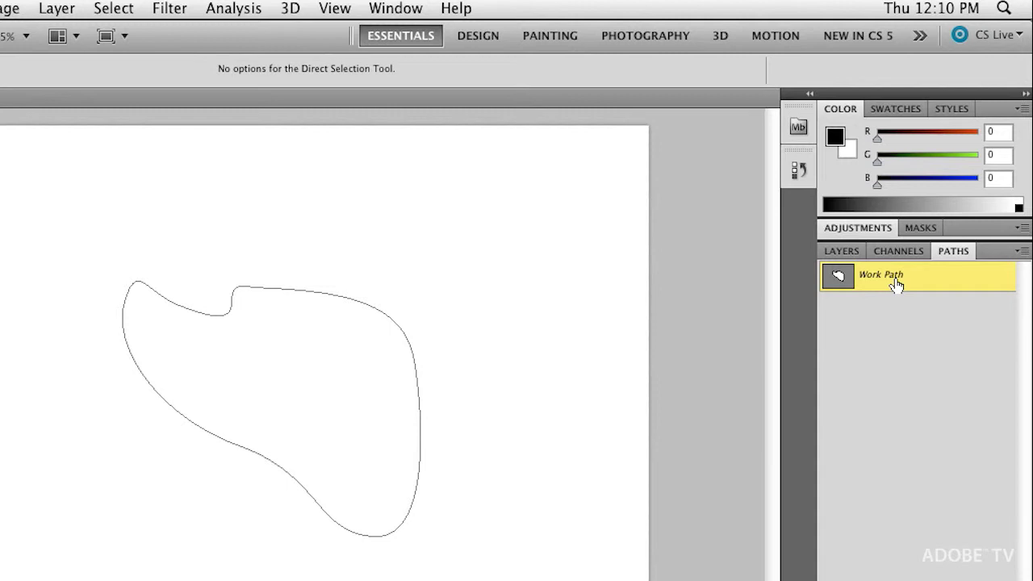
double_click(896, 284)
key(Return)
drag(865, 288, 941, 380)
click(903, 406)
click(841, 251)
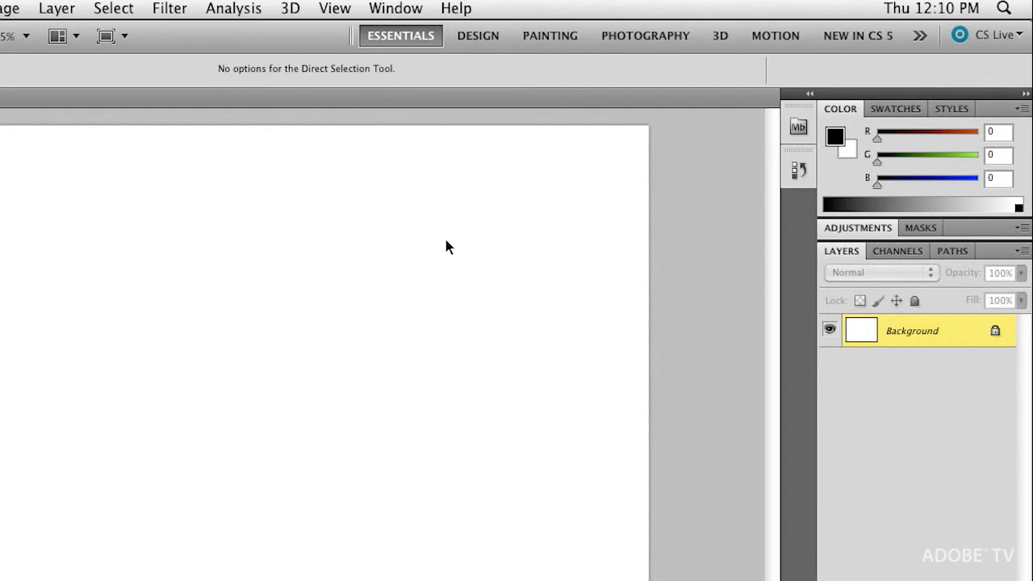
Paste the blob as Pixels, check its white fill by toggling the Background layer's visibility, and undo the paste
key(super+v)
click(247, 363)
click(392, 326)
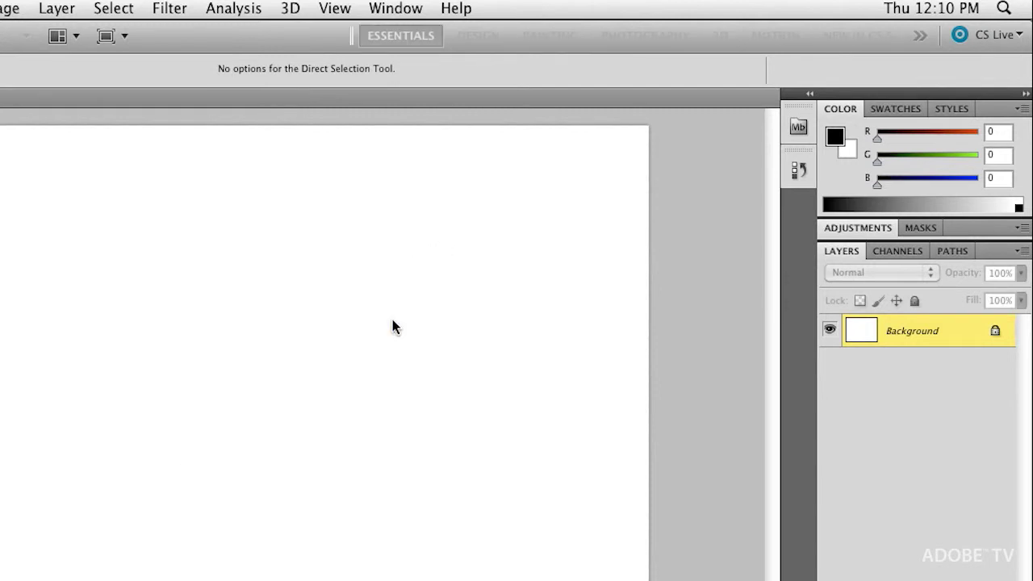
key(Return)
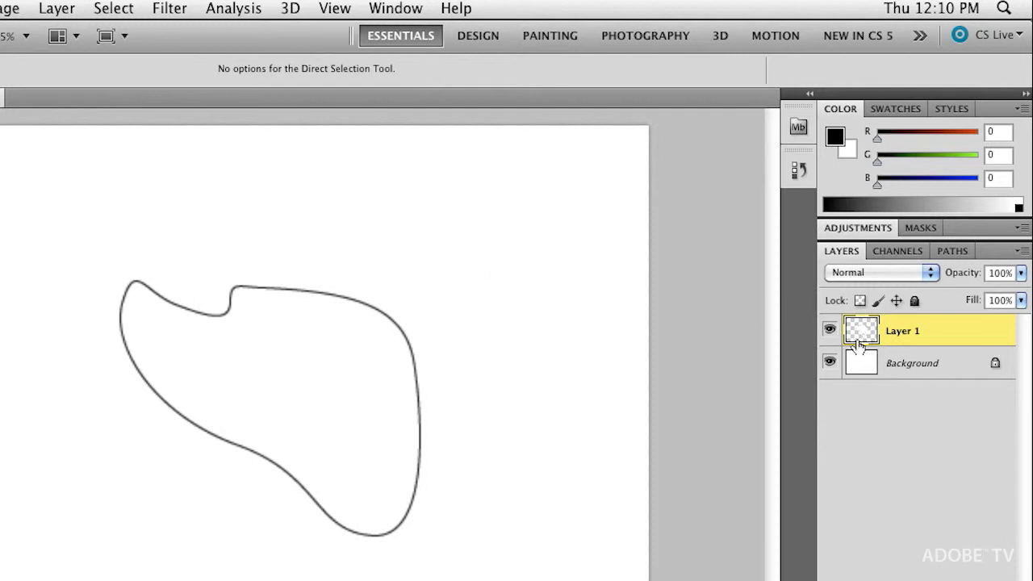
click(830, 364)
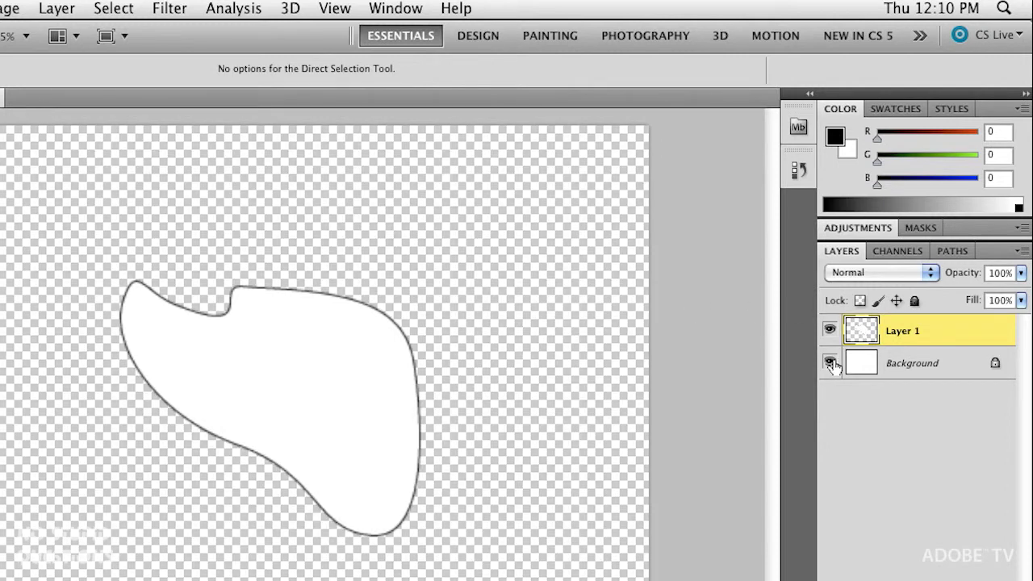
click(831, 363)
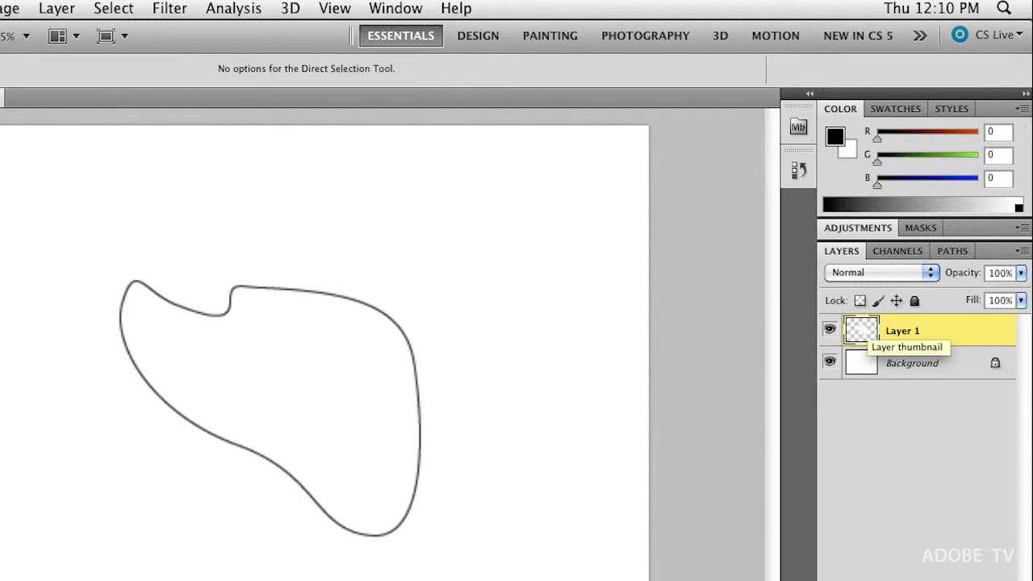
key(super+z)
Paste the copied blob as a Smart Object and commit its placement at the original size
key(super+v)
click(255, 342)
click(394, 326)
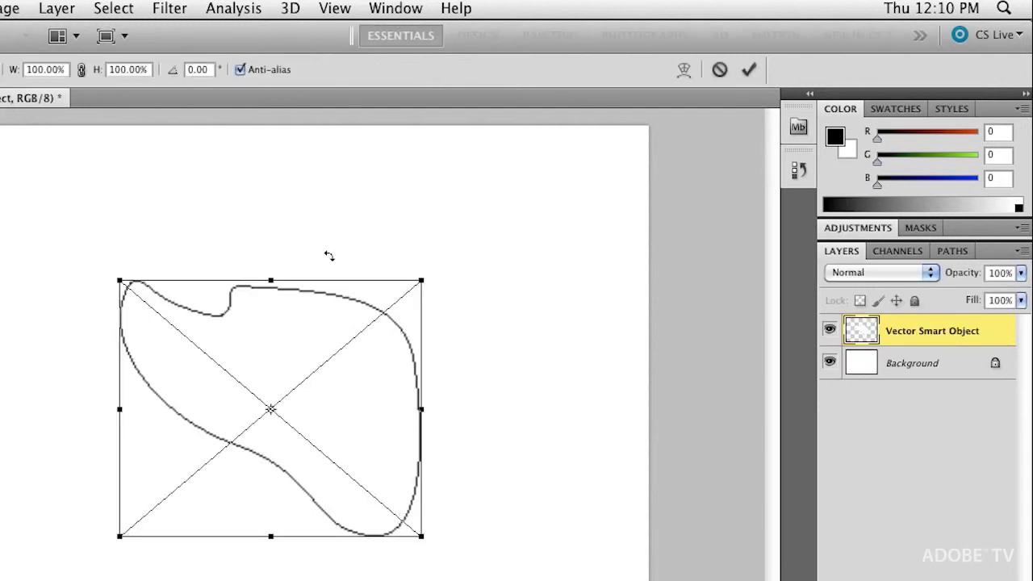
key(Return)
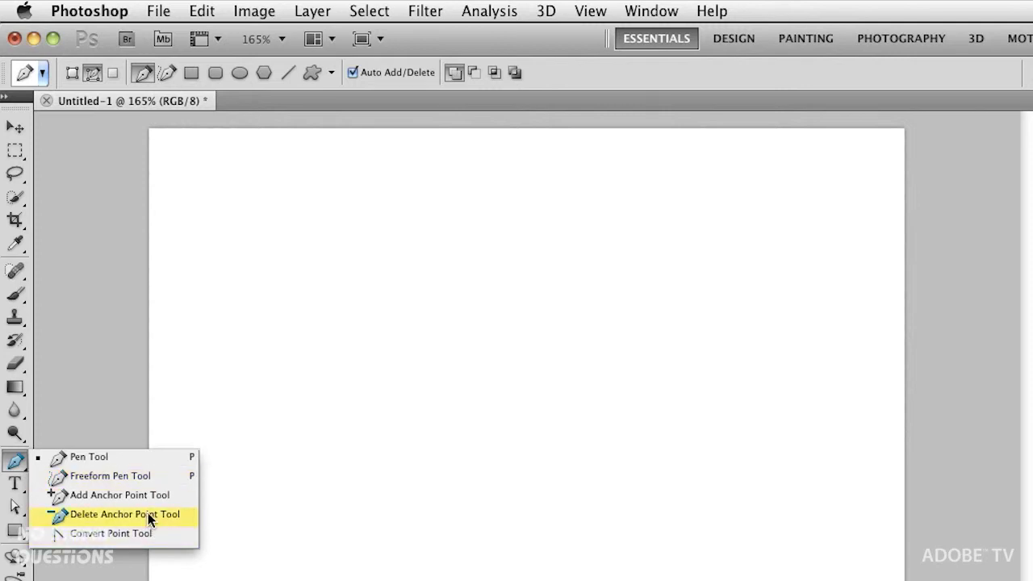
Draw a closed, curved path with the Pen tool in the middle of the canvas, adjusting the last handles before closing it
click(104, 457)
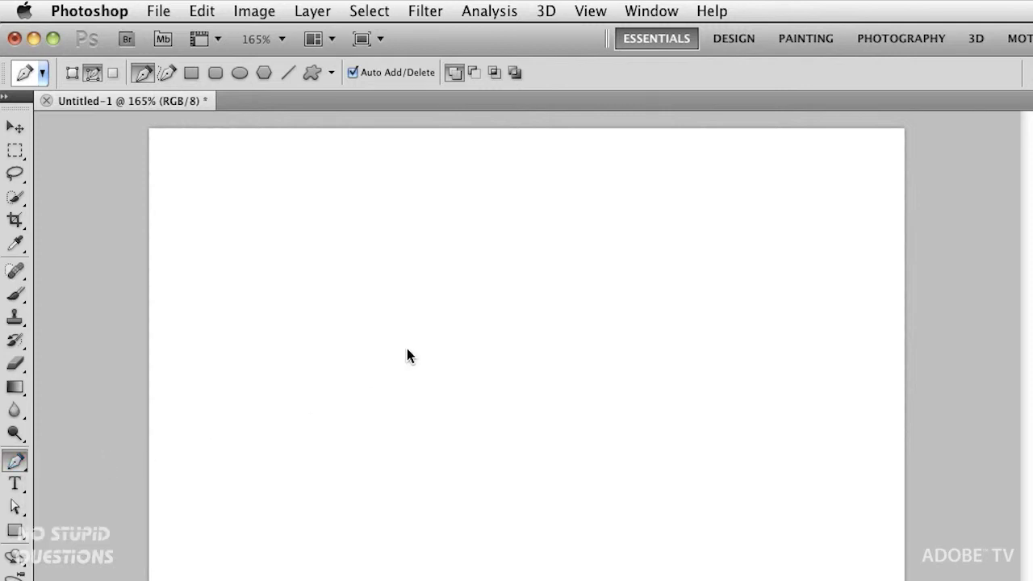
drag(574, 258, 623, 238)
drag(670, 334, 683, 380)
drag(649, 527, 591, 541)
drag(464, 530, 433, 478)
drag(403, 407, 361, 385)
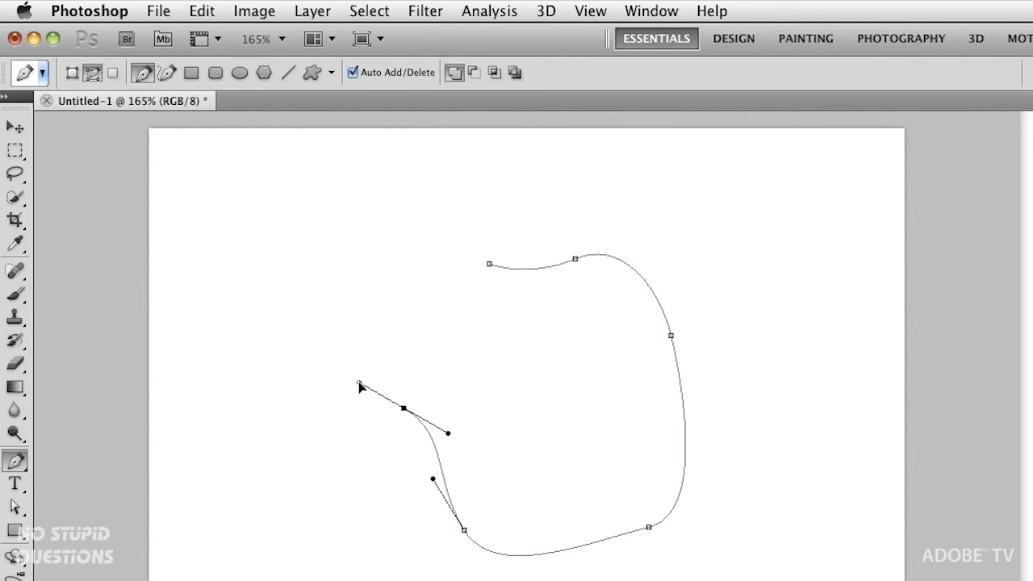
mouse_move(359, 383)
mouse_down()
mouse_move(379, 362)
mouse_move(363, 406)
mouse_move(357, 396)
mouse_up()
drag(357, 396, 364, 373)
drag(358, 301, 403, 300)
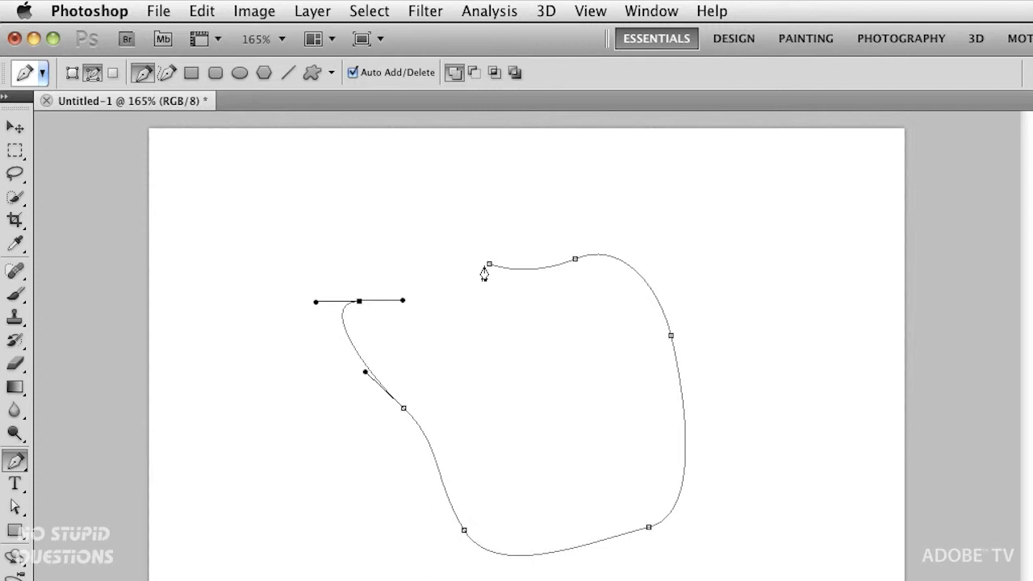
click(486, 267)
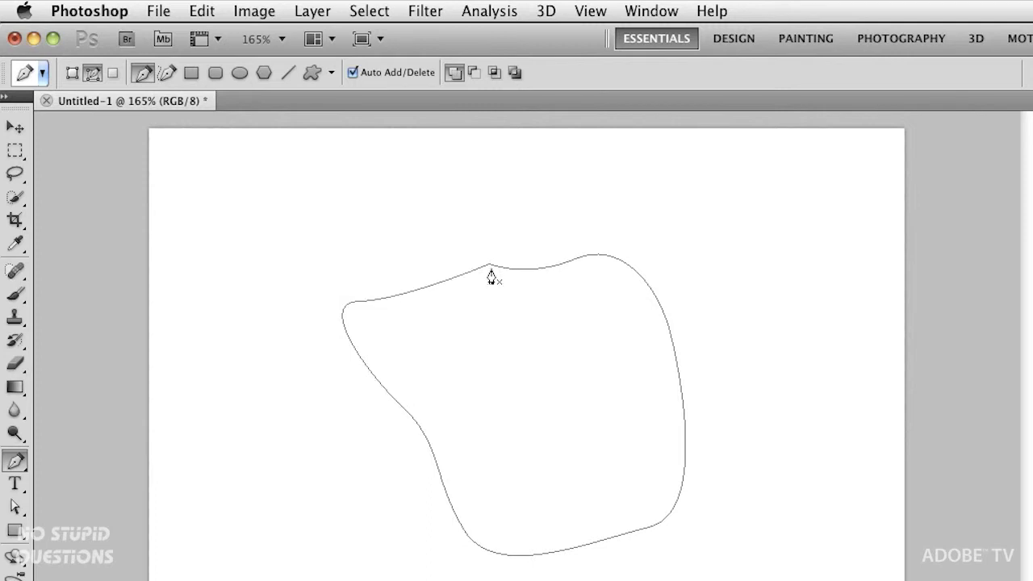
Add and remove an anchor point on the path's upper-left segment, and pull new direction handles from the upper-right anchor point
super+click(446, 287)
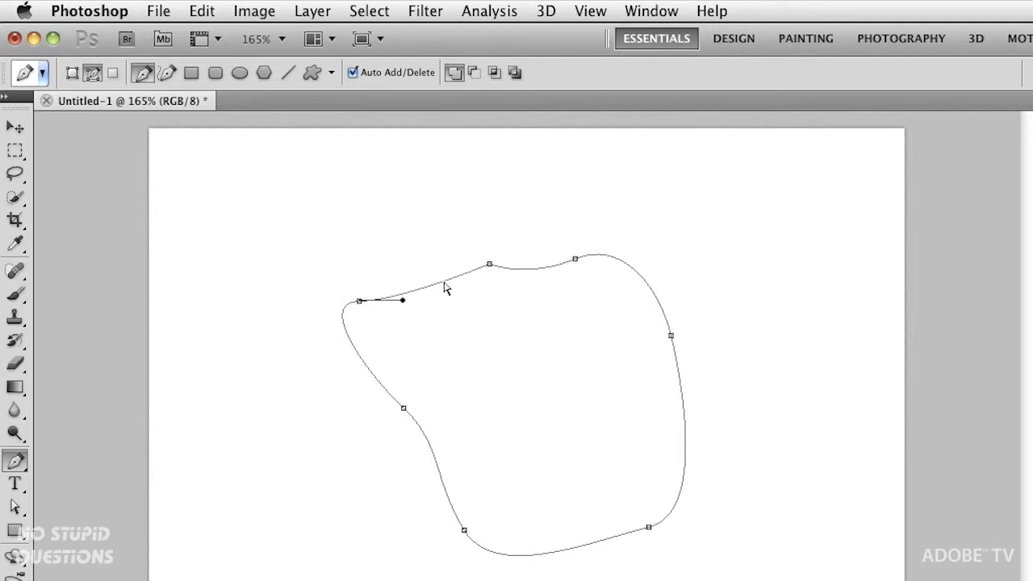
click(352, 73)
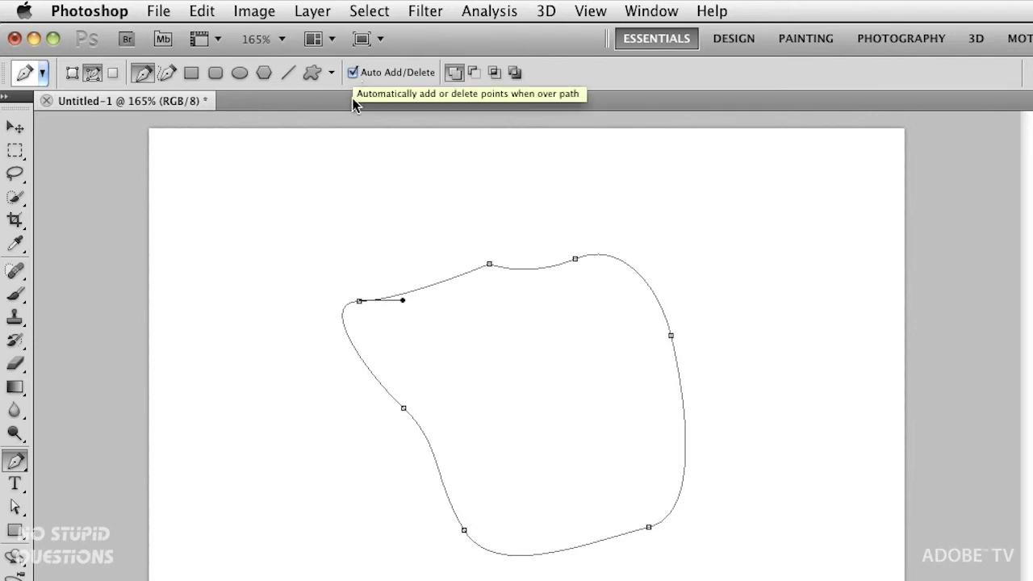
click(436, 286)
click(437, 286)
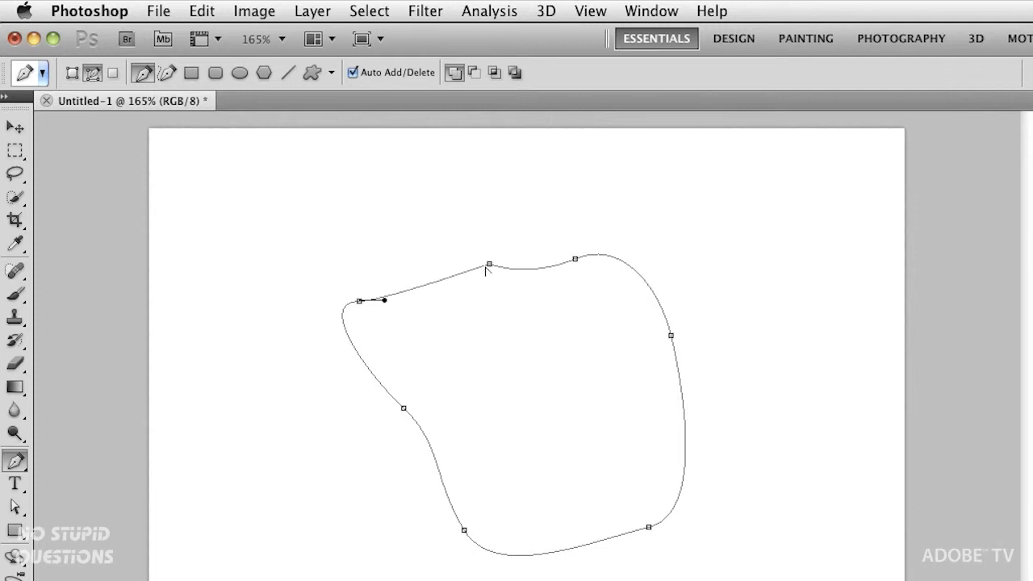
alt+click(575, 259)
drag(575, 259, 637, 241)
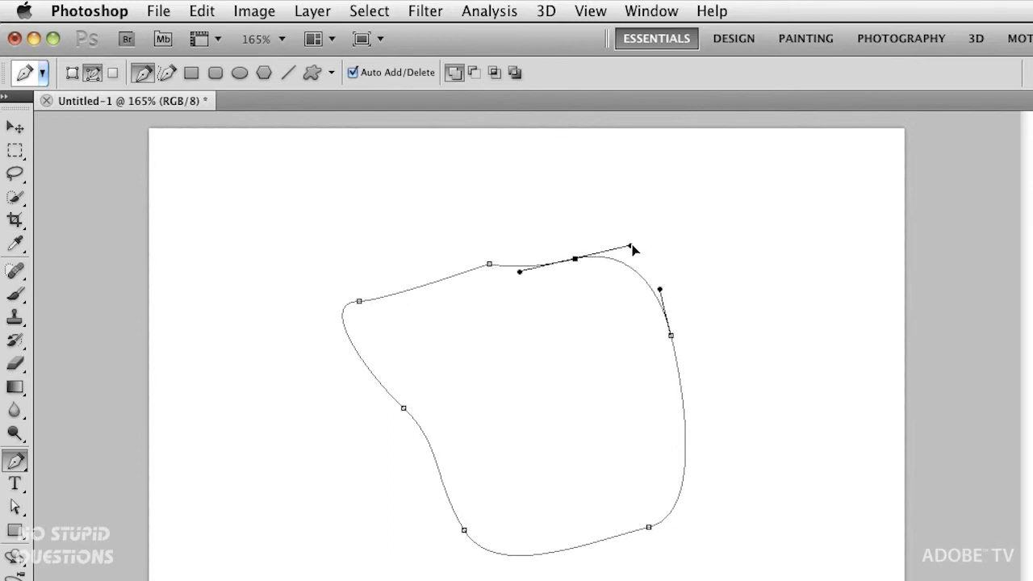
Move the entire path up and to the right on the canvas with the Path Selection tool
click(14, 507)
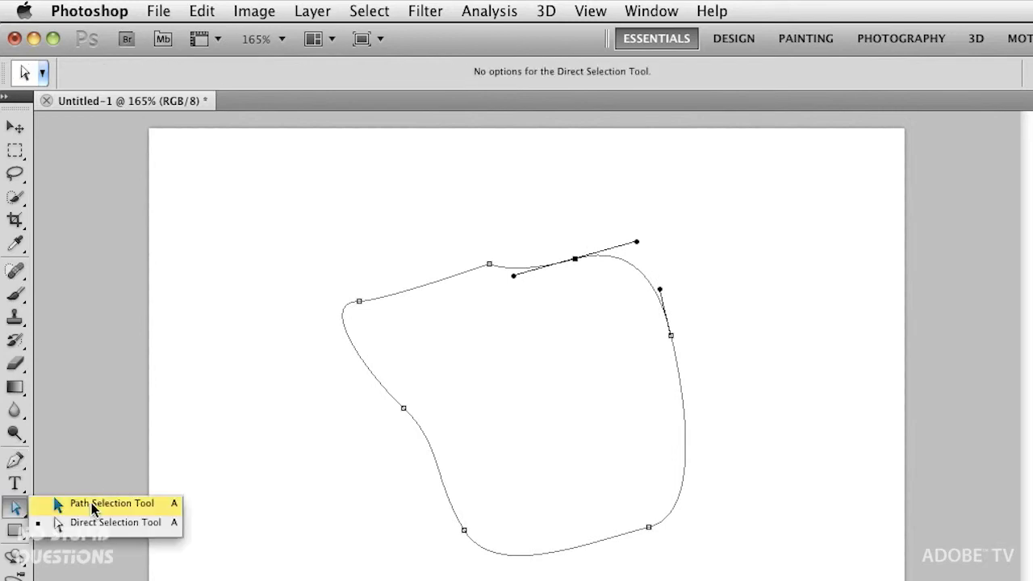
click(109, 502)
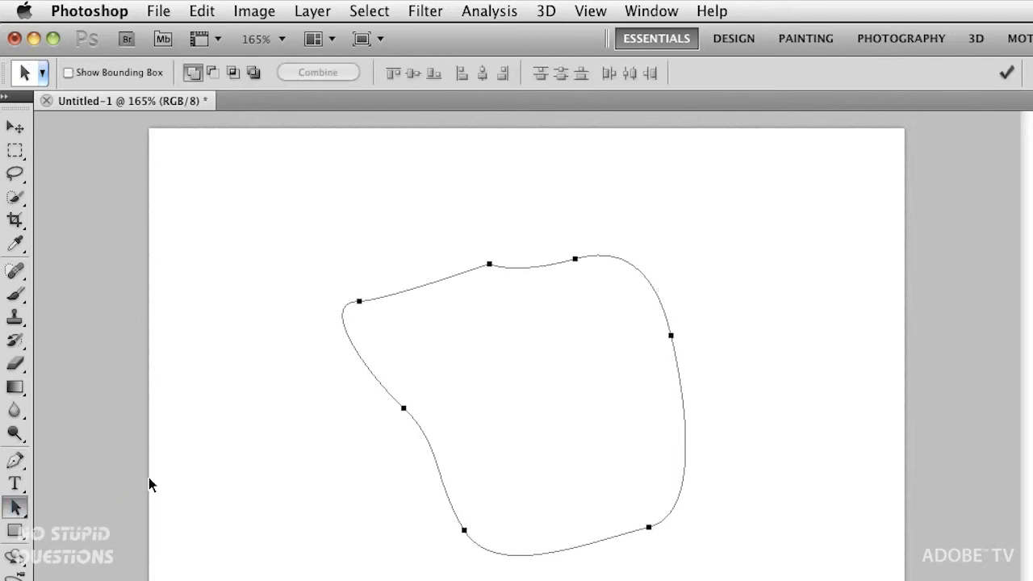
click(14, 460)
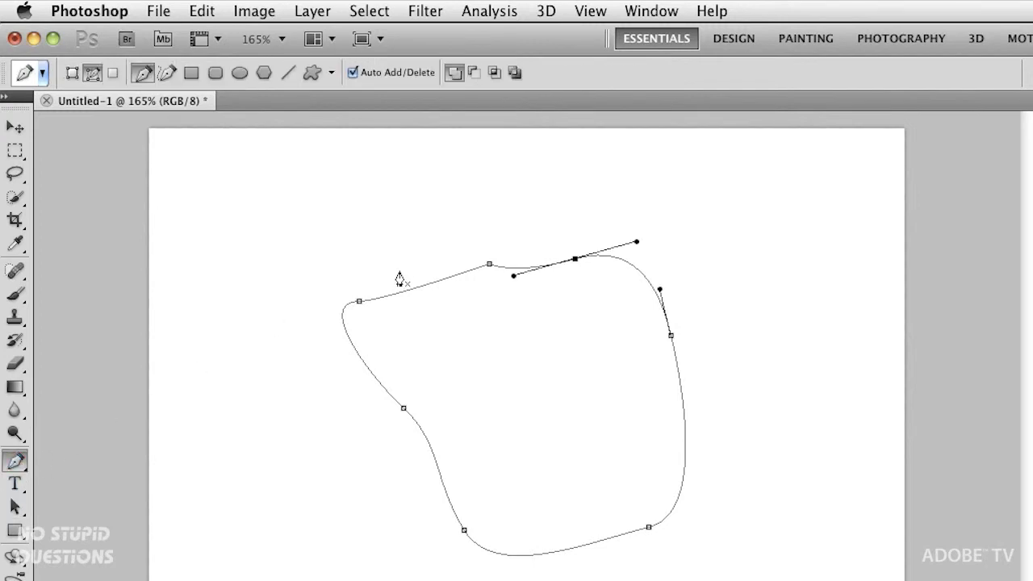
click(474, 276)
click(15, 506)
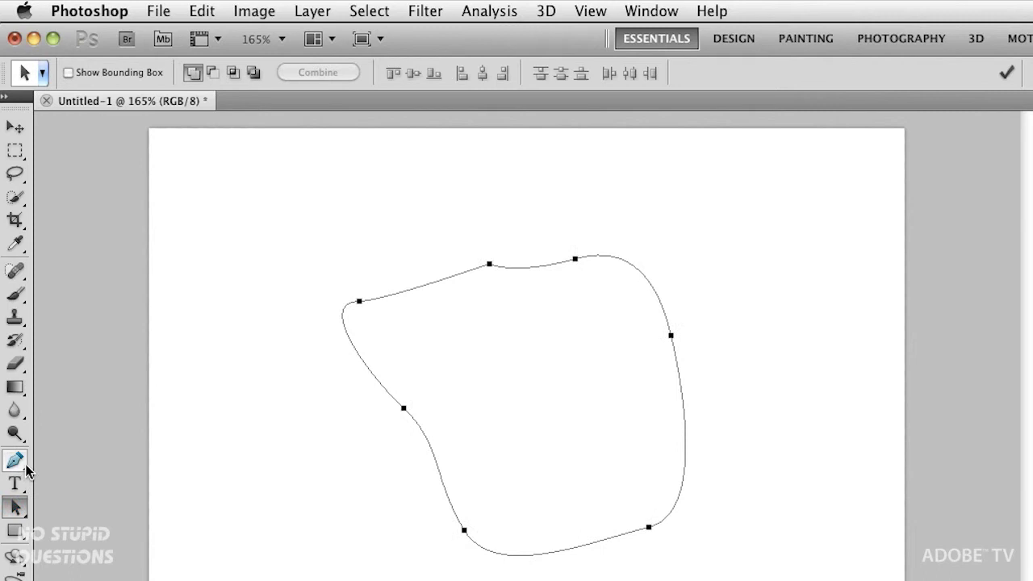
drag(15, 507, 65, 505)
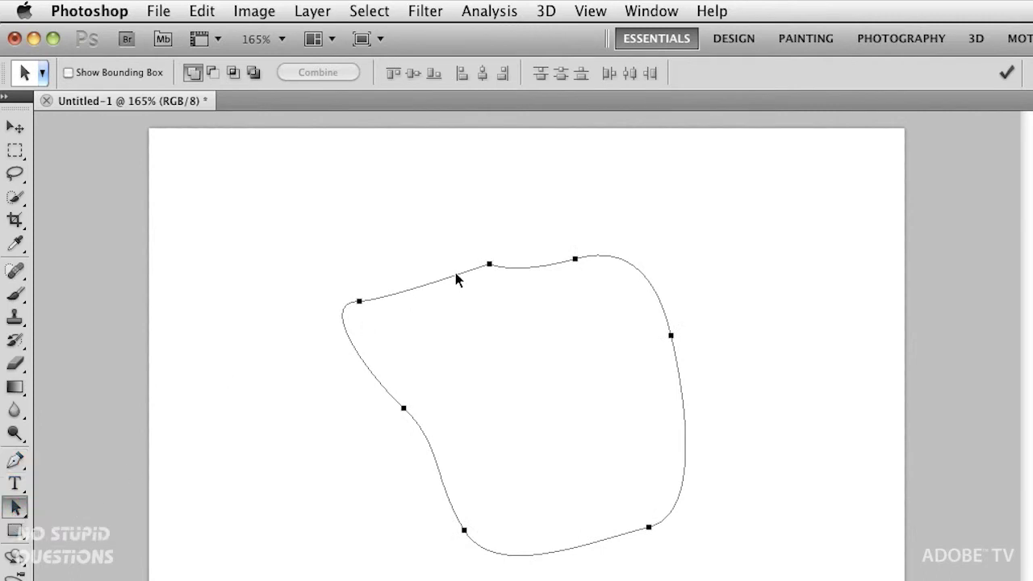
drag(492, 269, 544, 228)
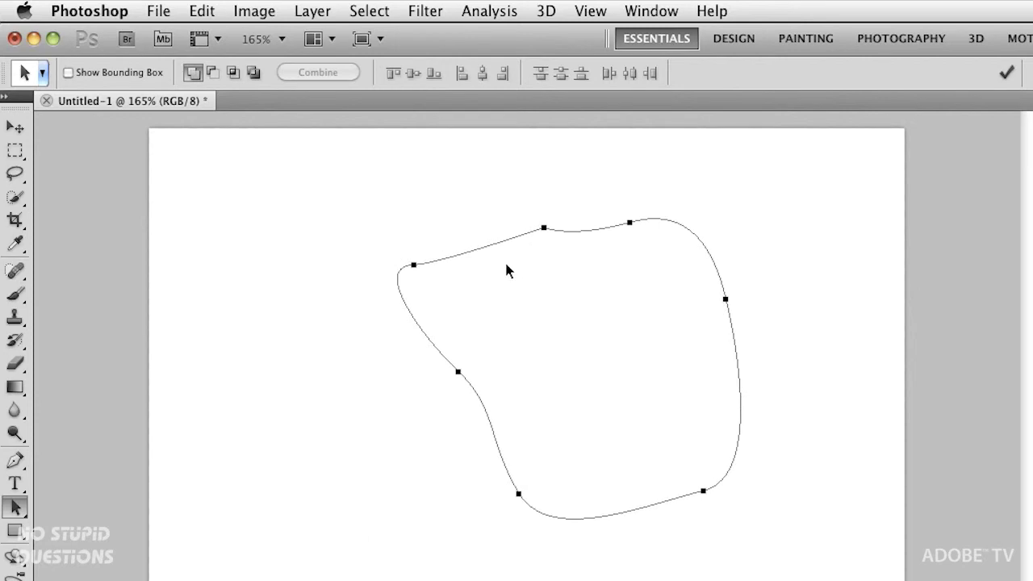
Select only the two upper anchor points with the Direct Selection tool and move them slightly up and to the left
key(shift+a)
click(523, 227)
drag(516, 189, 679, 258)
drag(630, 223, 620, 203)
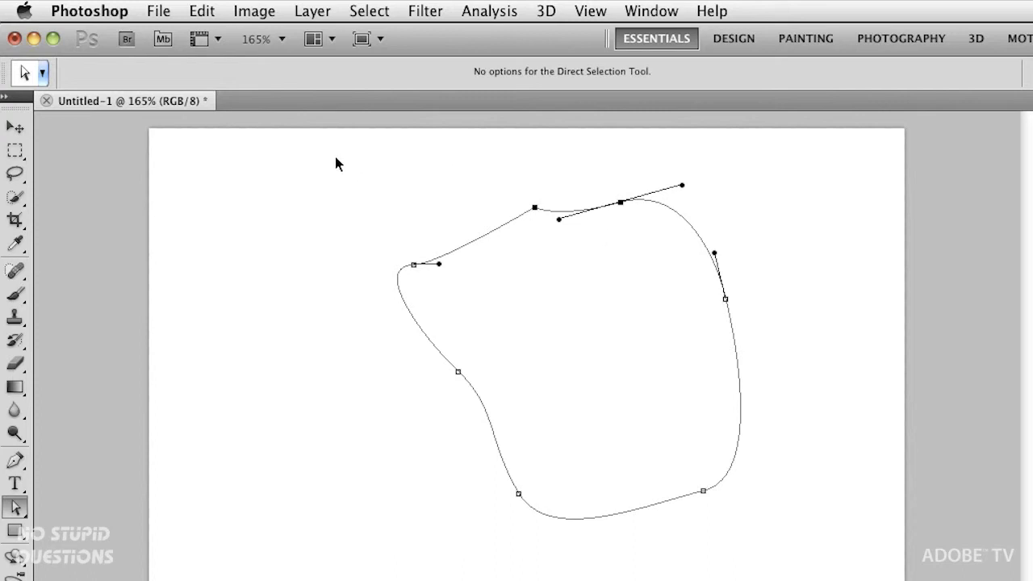
Delete the entire path and draw a black rectangle as a shape layer in the middle of the canvas
drag(319, 164, 805, 556)
key(Delete)
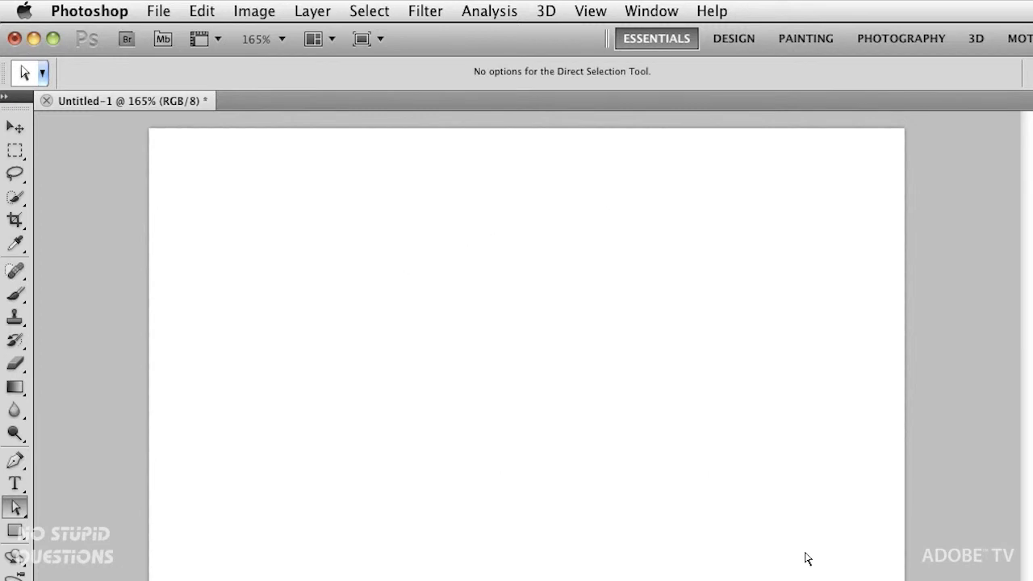
click(14, 531)
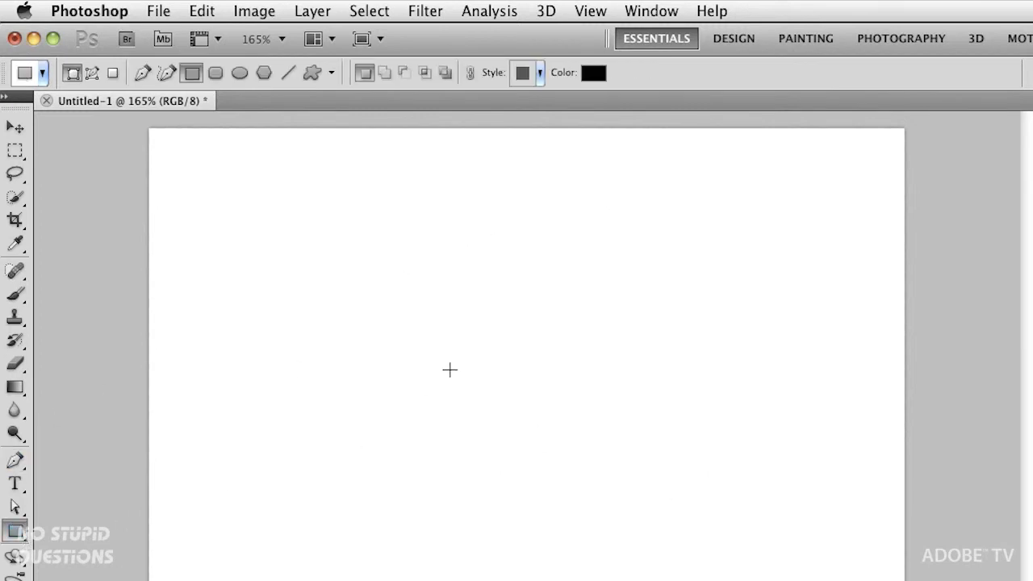
drag(383, 262, 627, 473)
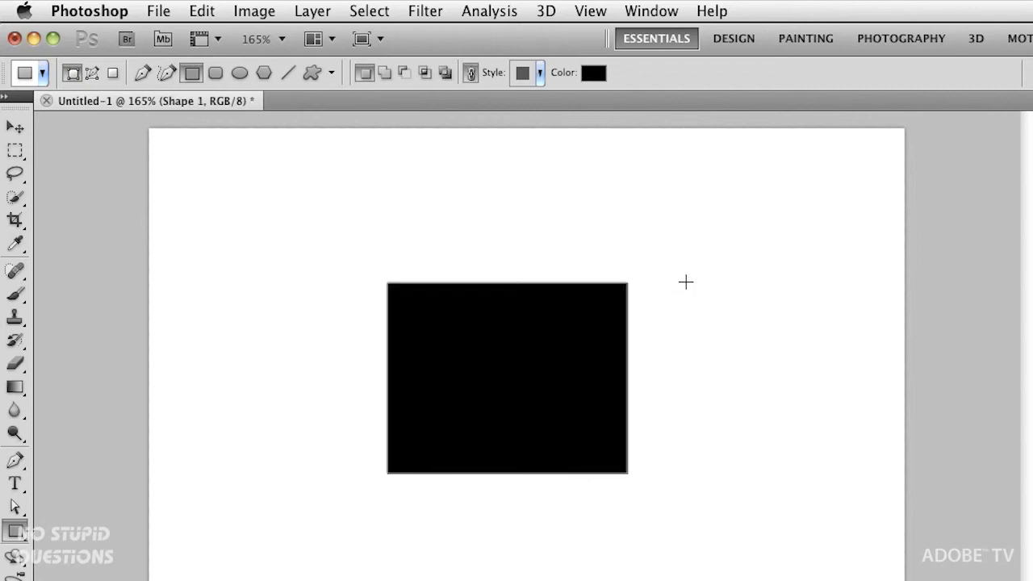
Switch to After Effects and draw a closed, irregular red shape with curved points around the middle of Comp 1 using the Pen tool
key(super+Tab)
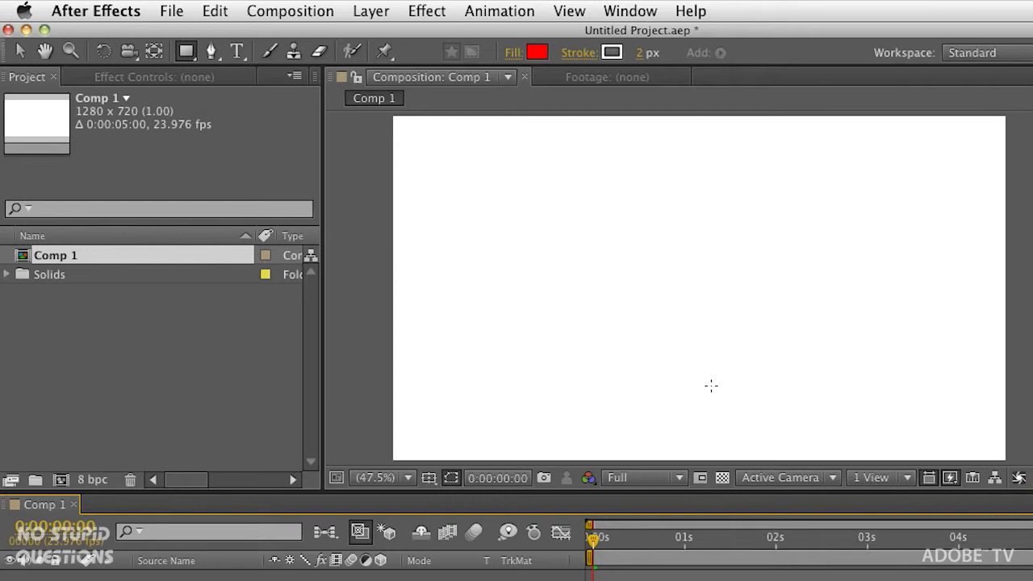
click(211, 51)
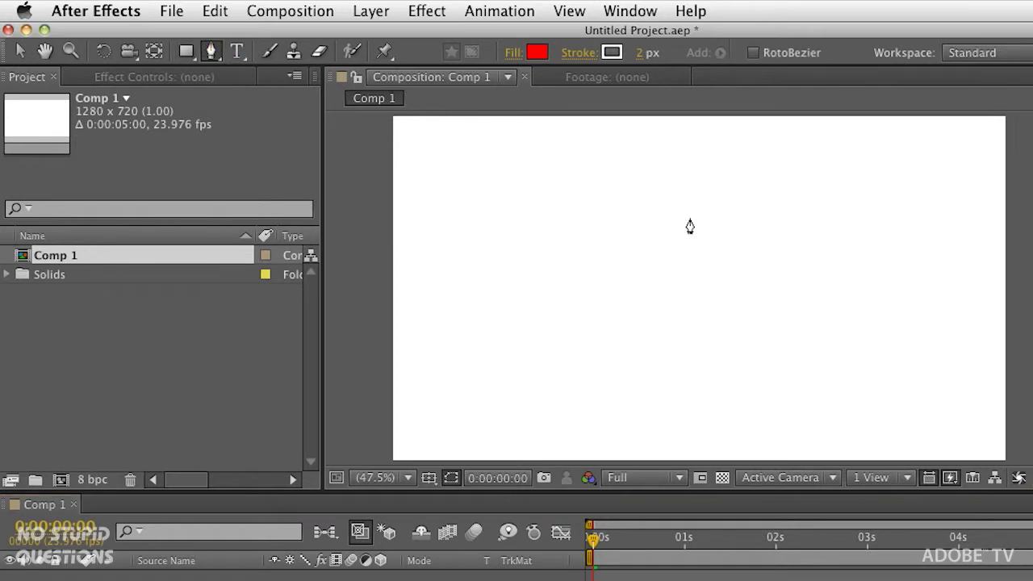
click(676, 171)
drag(714, 166, 733, 153)
drag(809, 184, 826, 203)
drag(848, 326, 836, 344)
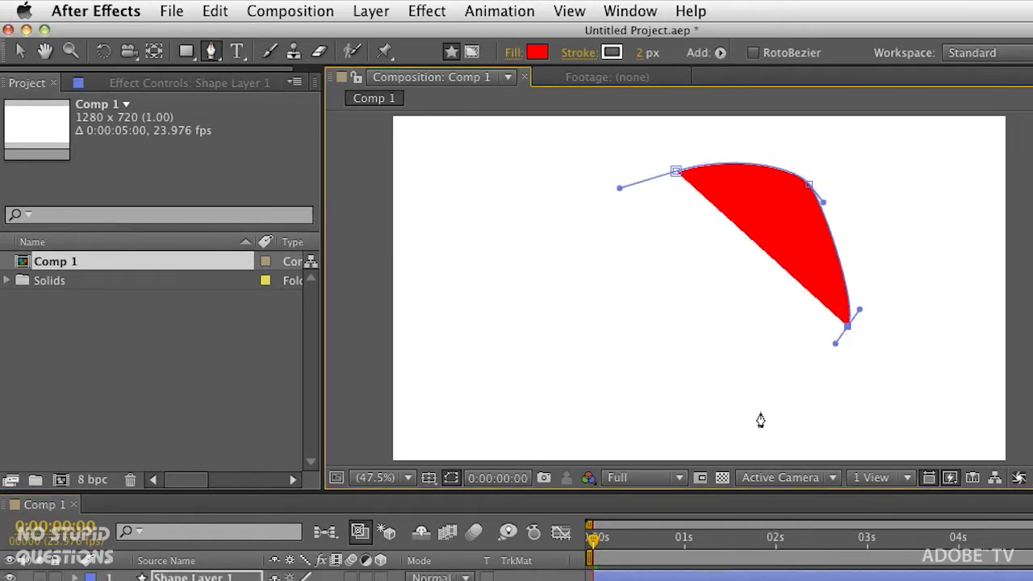
drag(750, 404, 778, 427)
click(622, 412)
drag(547, 355, 553, 318)
drag(511, 233, 525, 233)
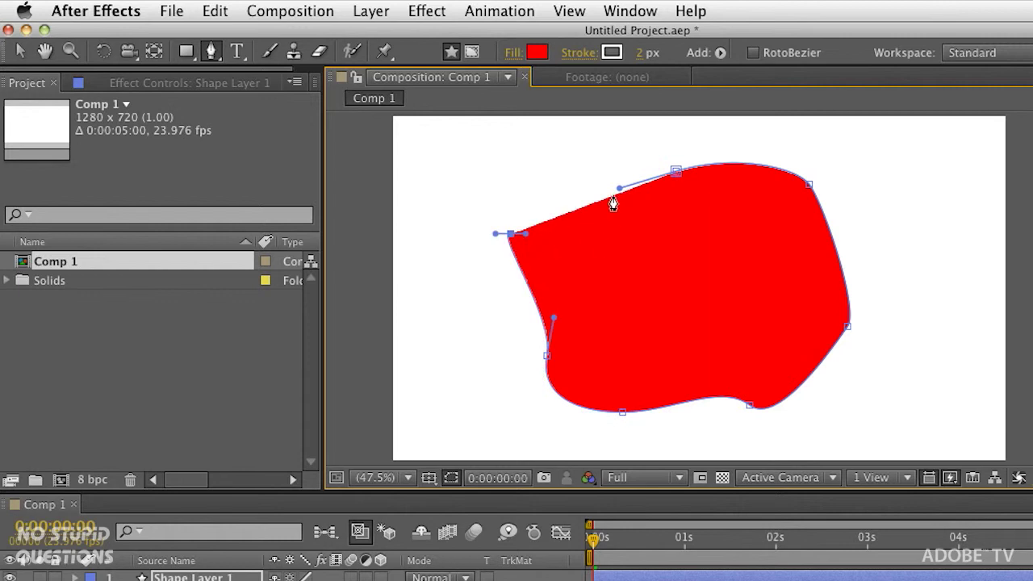
drag(579, 177, 608, 194)
click(676, 171)
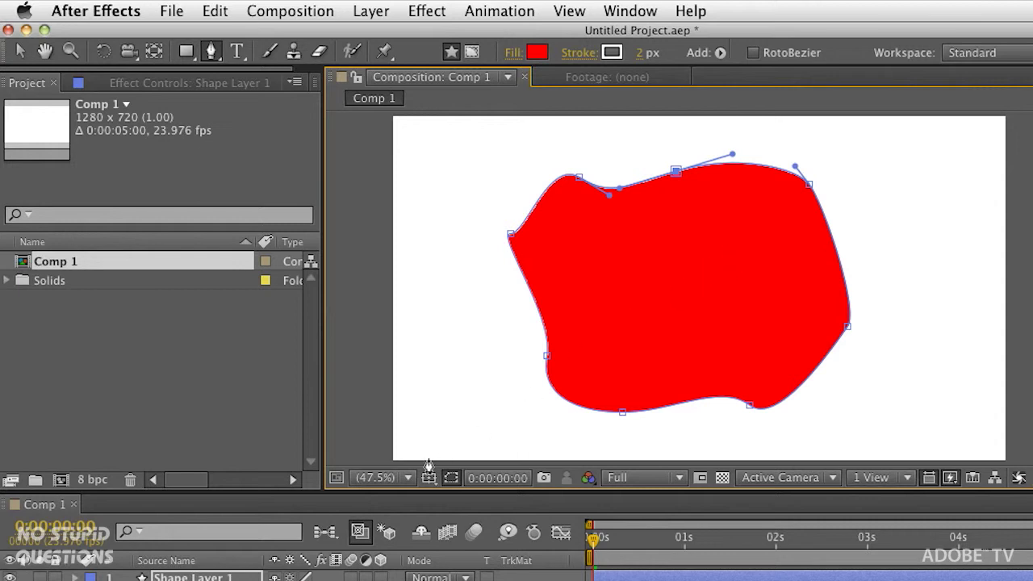
Delete the red shape layer and add a new white solid at 1280 × 720 px
click(239, 578)
key(Delete)
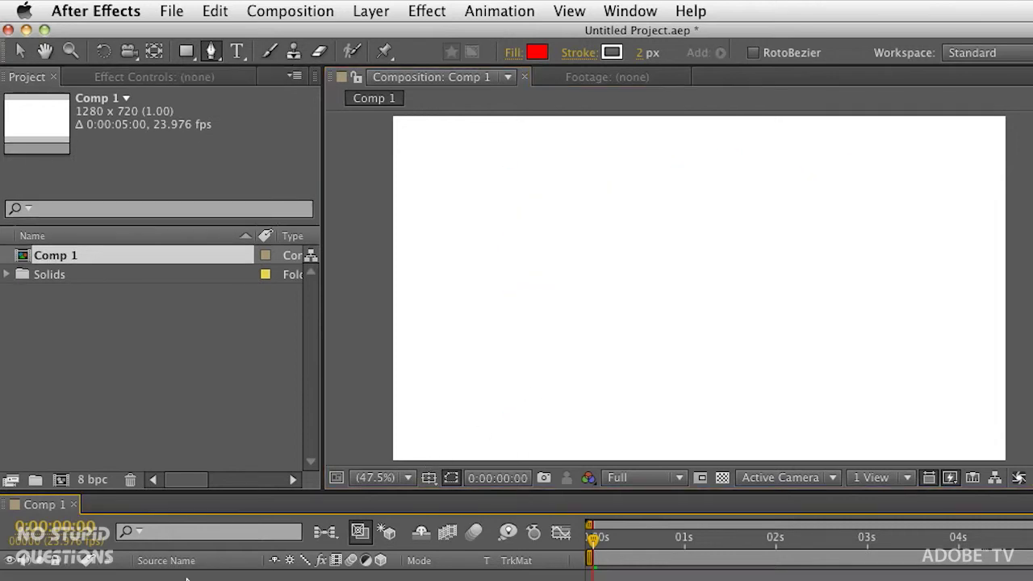
key(super+y)
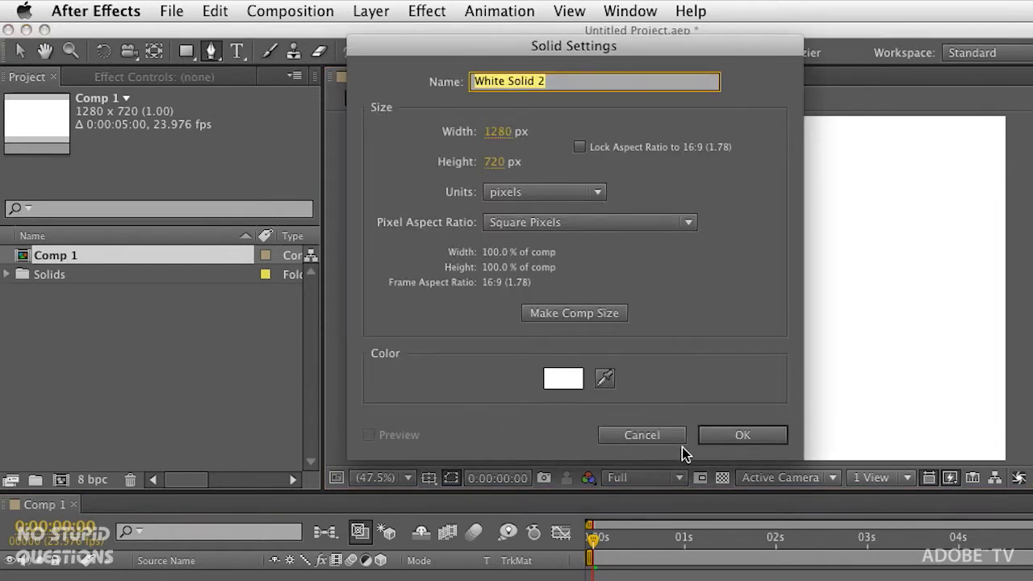
click(738, 436)
Draw a closed, irregular mask with curved points on the white solid using the Pen tool
drag(649, 186, 710, 192)
drag(804, 247, 804, 260)
drag(787, 350, 766, 358)
drag(669, 369, 589, 375)
drag(552, 388, 525, 367)
drag(528, 319, 530, 297)
drag(509, 227, 563, 211)
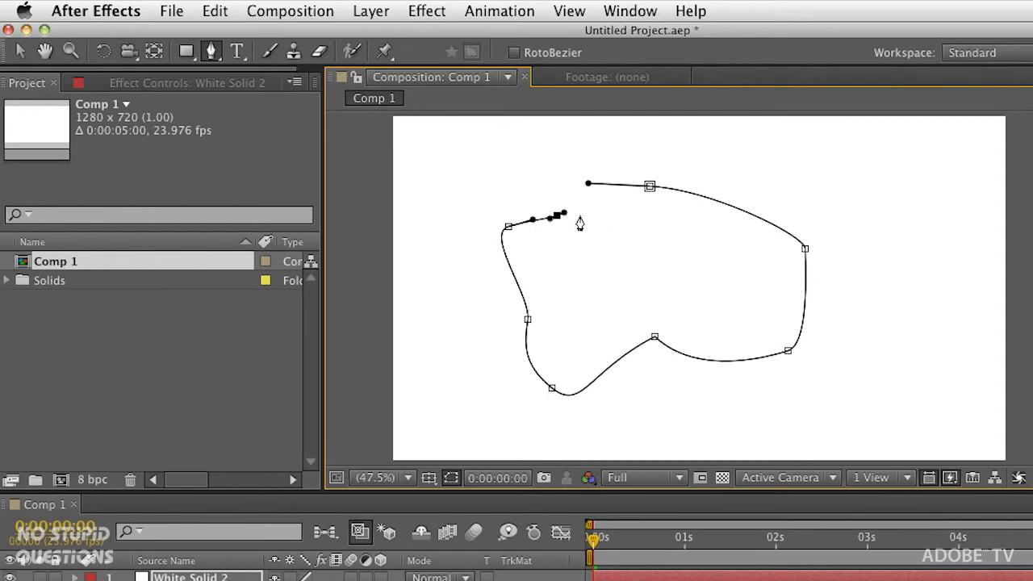
click(650, 186)
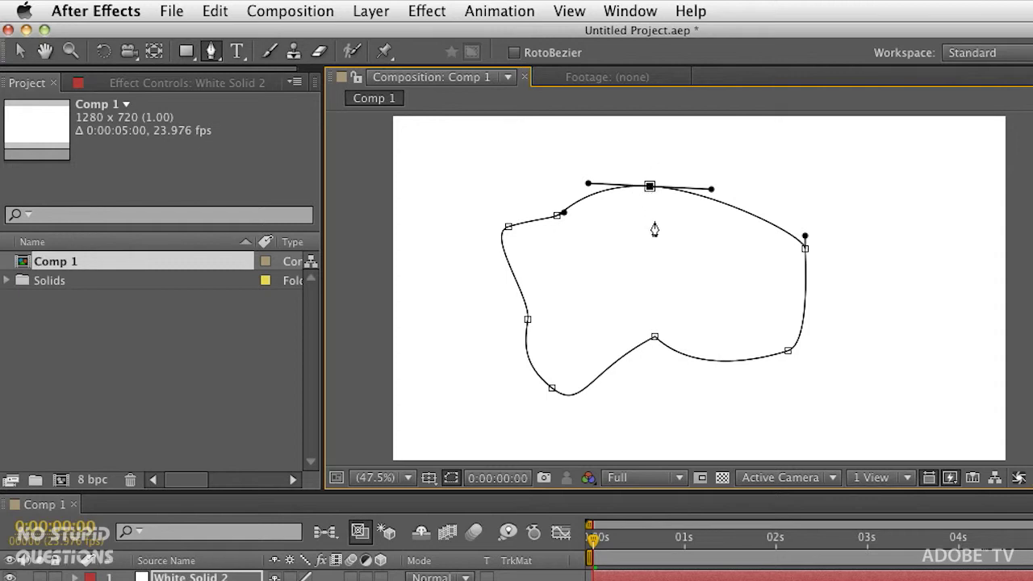
Make the mask point just inside its upper-left corner the first vertex of the path
click(557, 216)
right_click(558, 219)
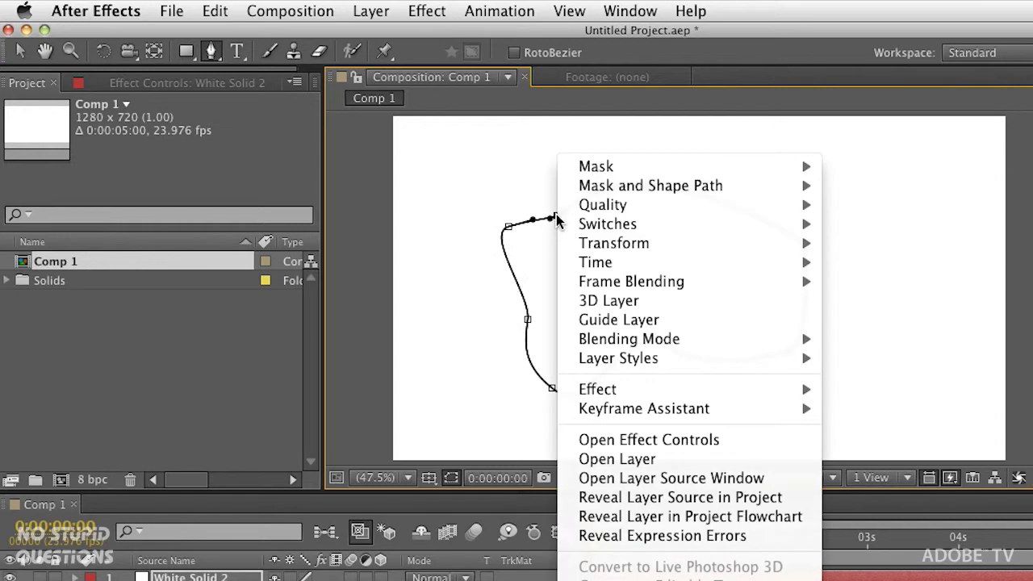
mouse_move(633, 173)
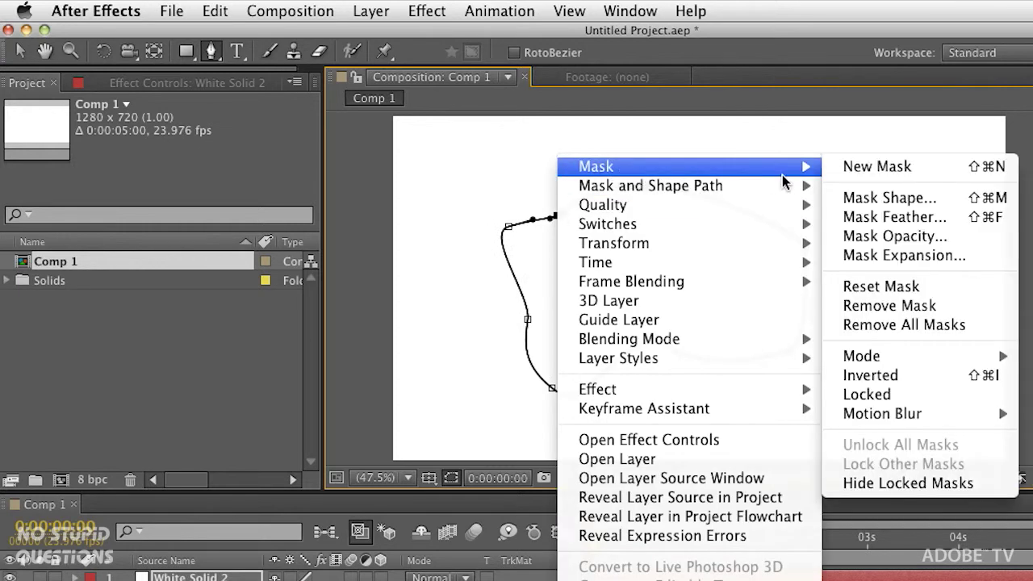
mouse_move(752, 189)
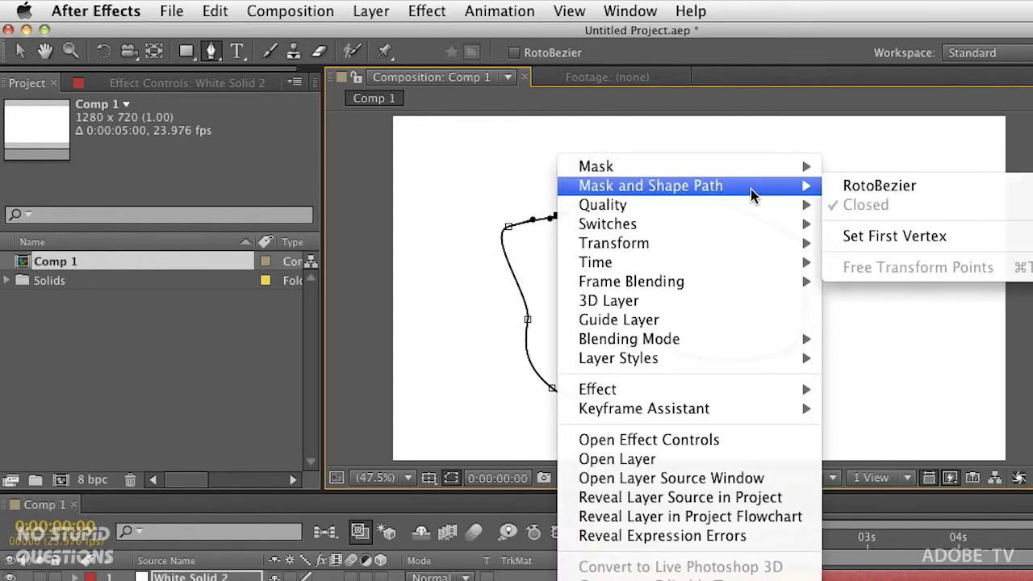
click(888, 238)
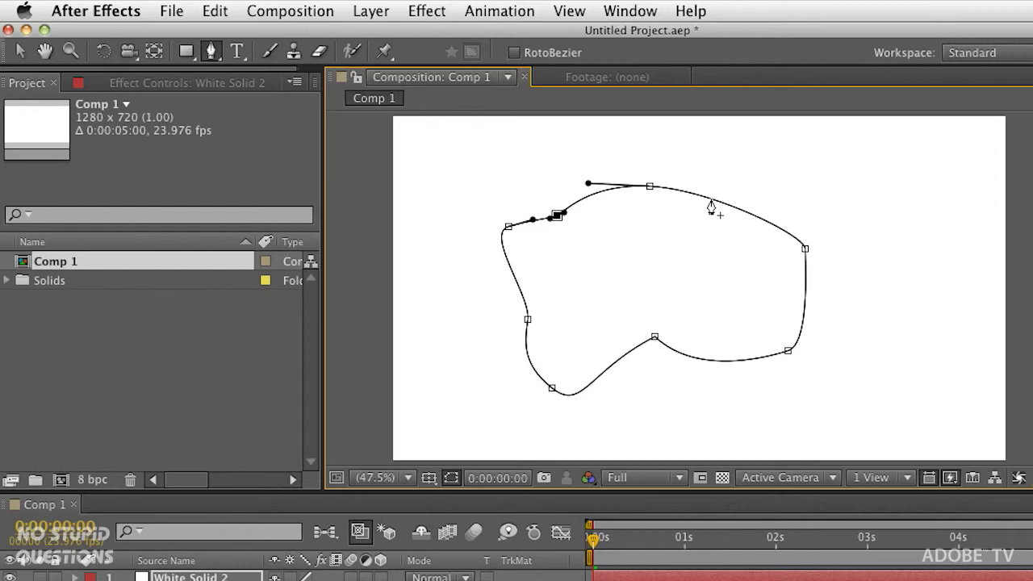
Add a point on the mask's upper-right segment and move it slightly up and to the right
key(period)
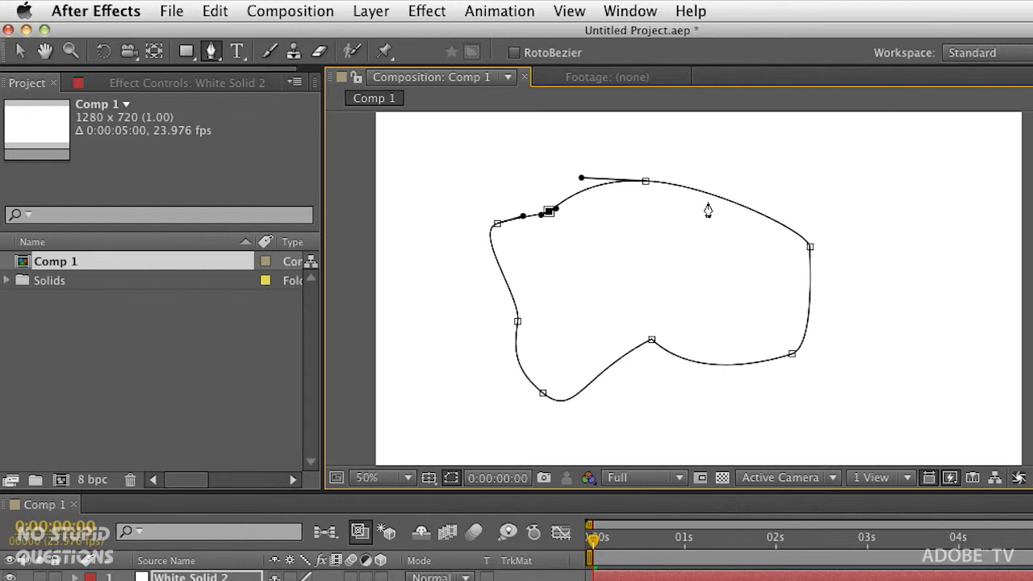
click(710, 196)
key(super+z)
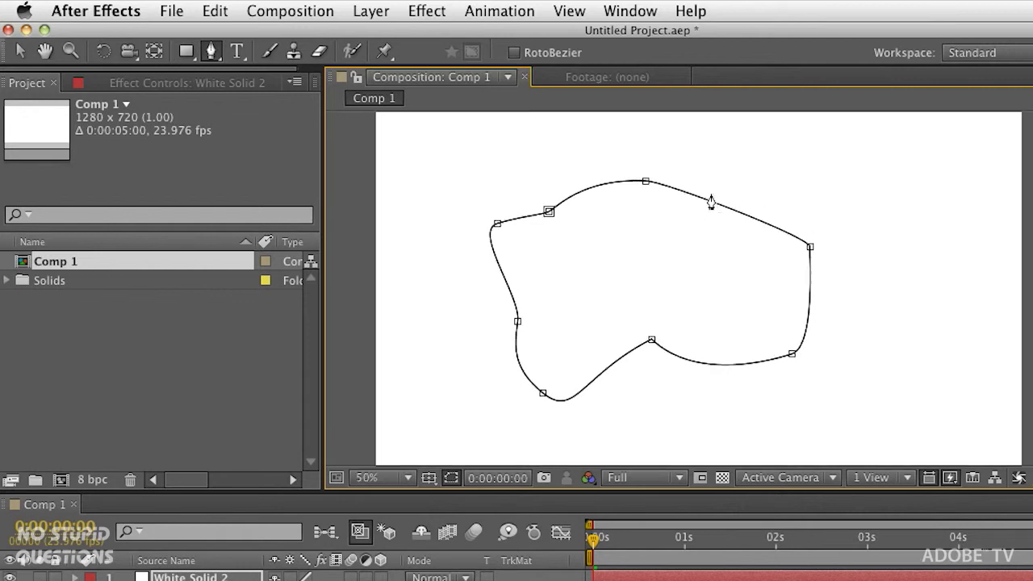
click(709, 201)
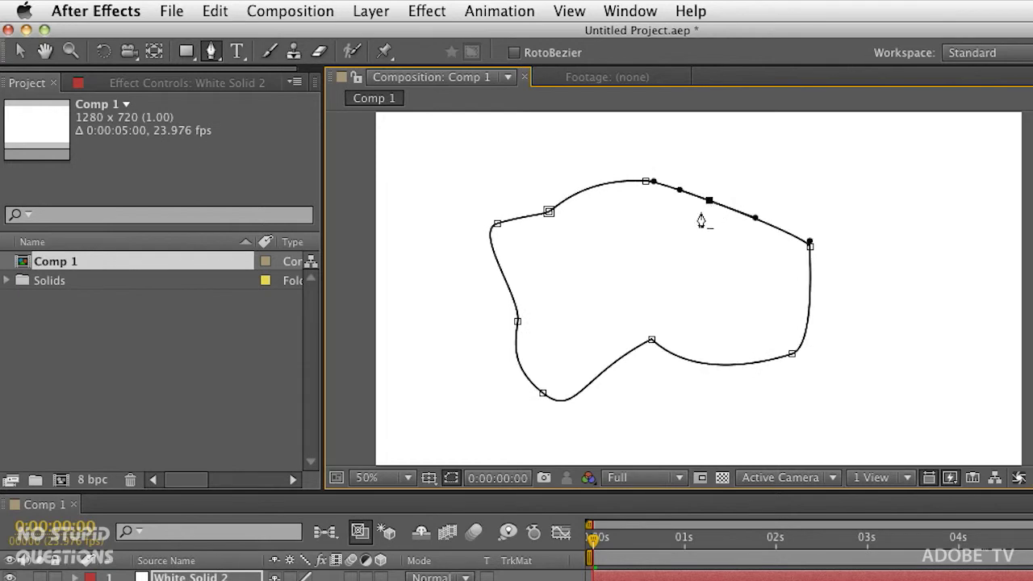
drag(709, 201, 733, 188)
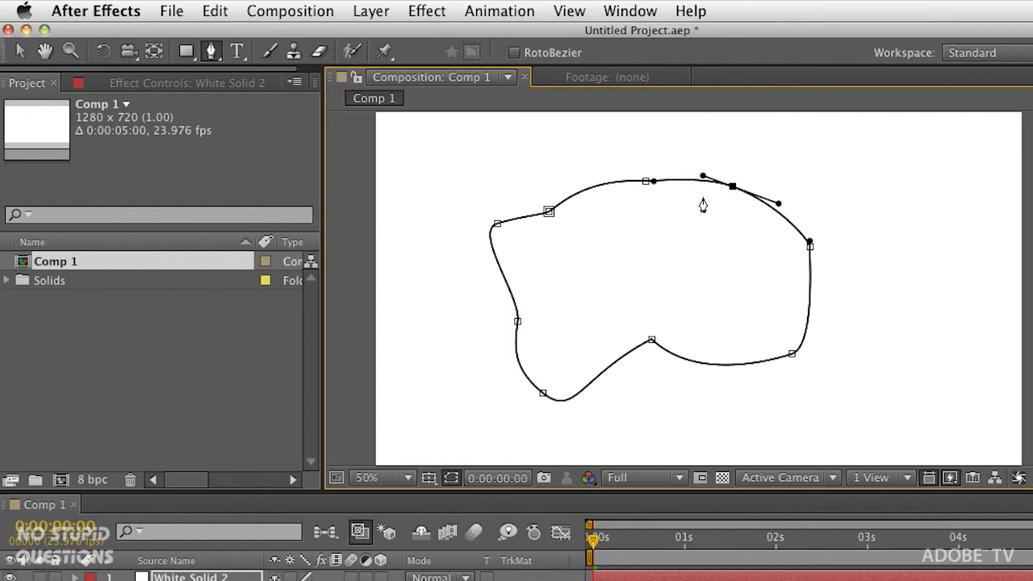
Expand the White Solid 2 layer to its masks, and toggle the layer's selection to compare the mask outline's display
click(678, 173)
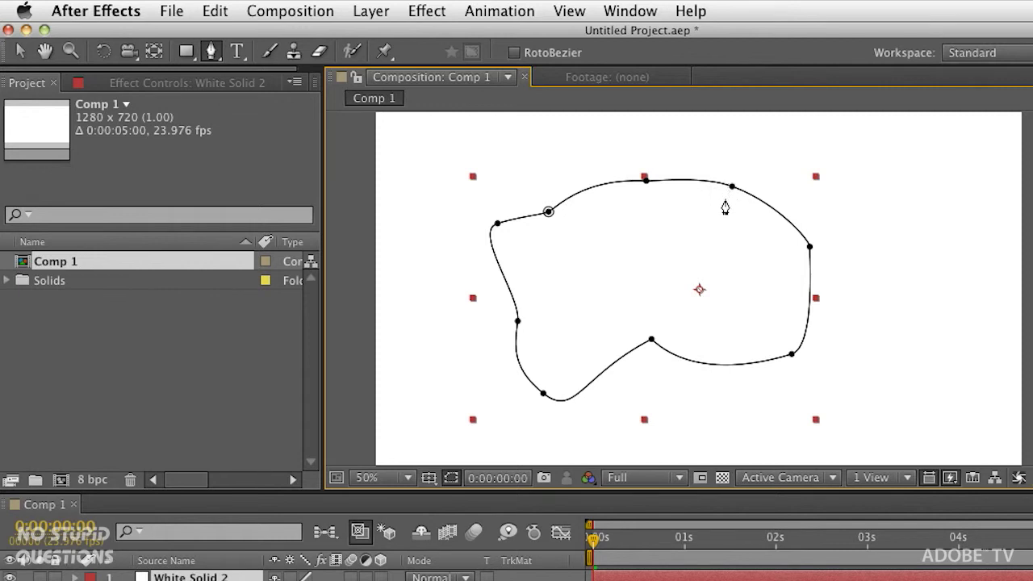
key(F2)
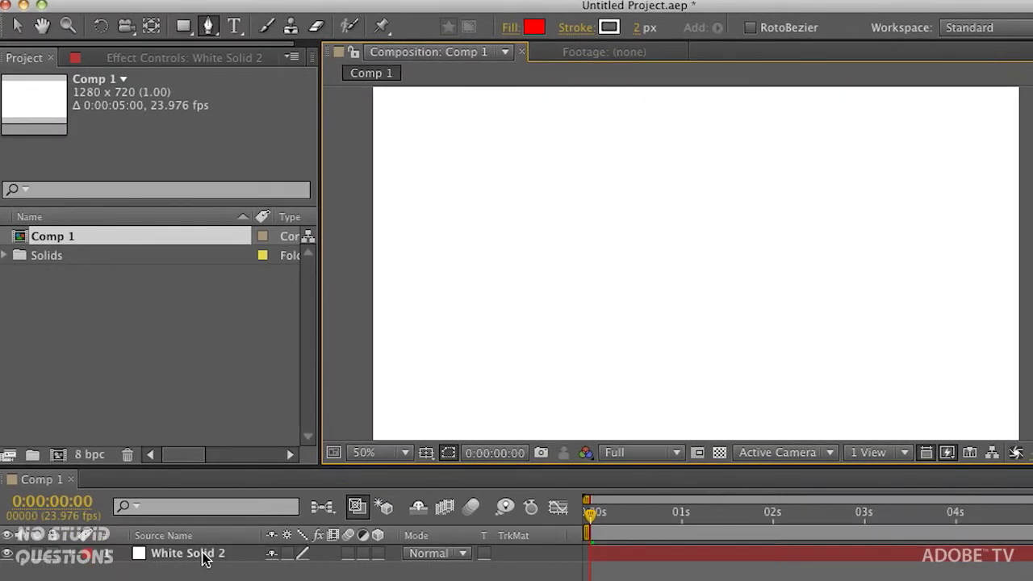
click(204, 555)
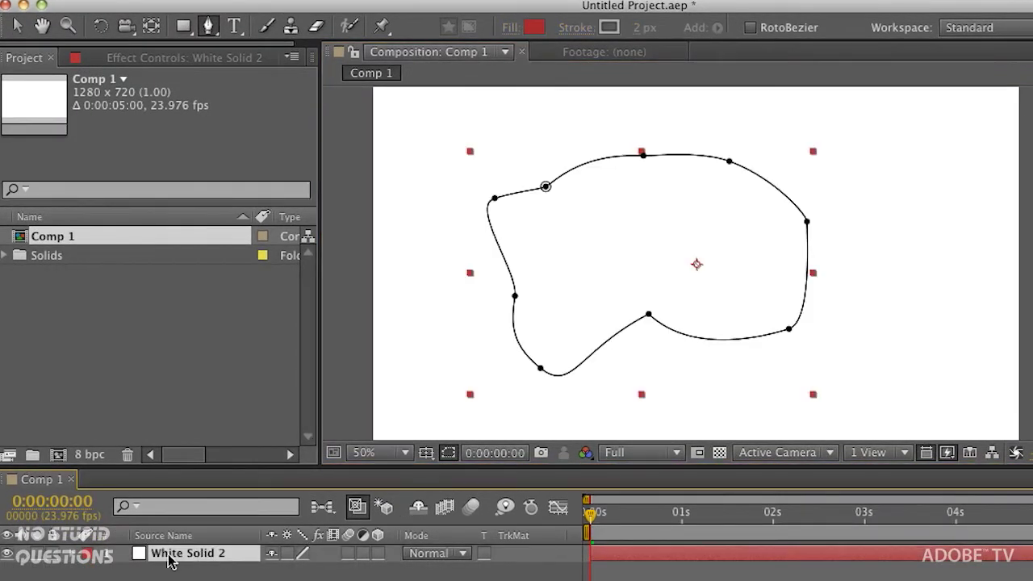
click(75, 558)
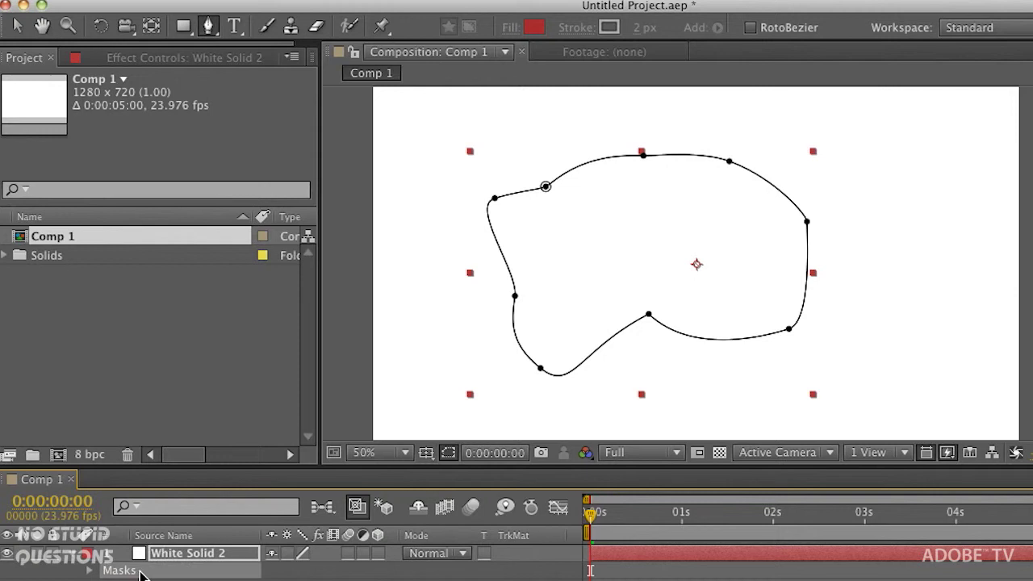
click(930, 297)
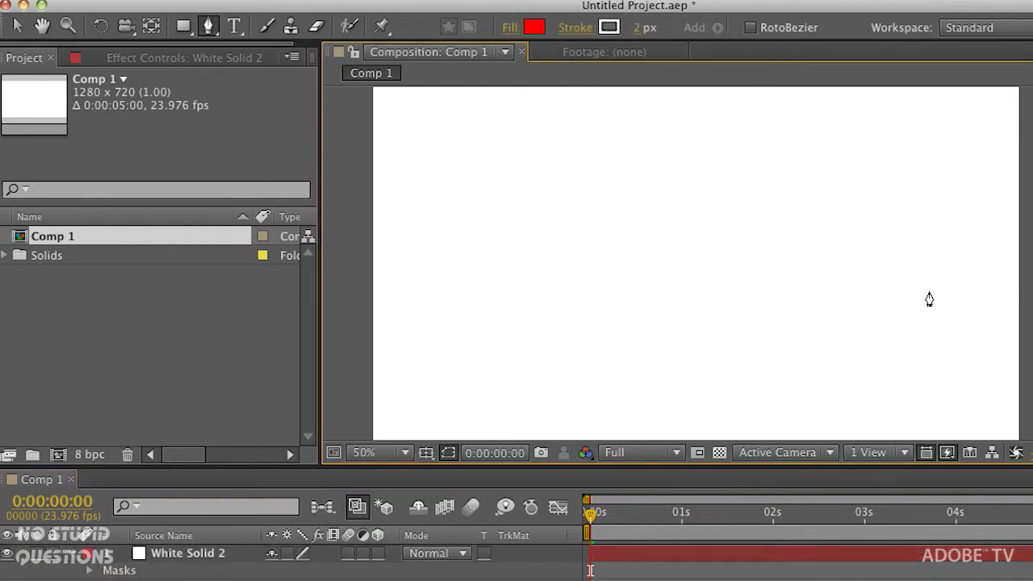
click(169, 569)
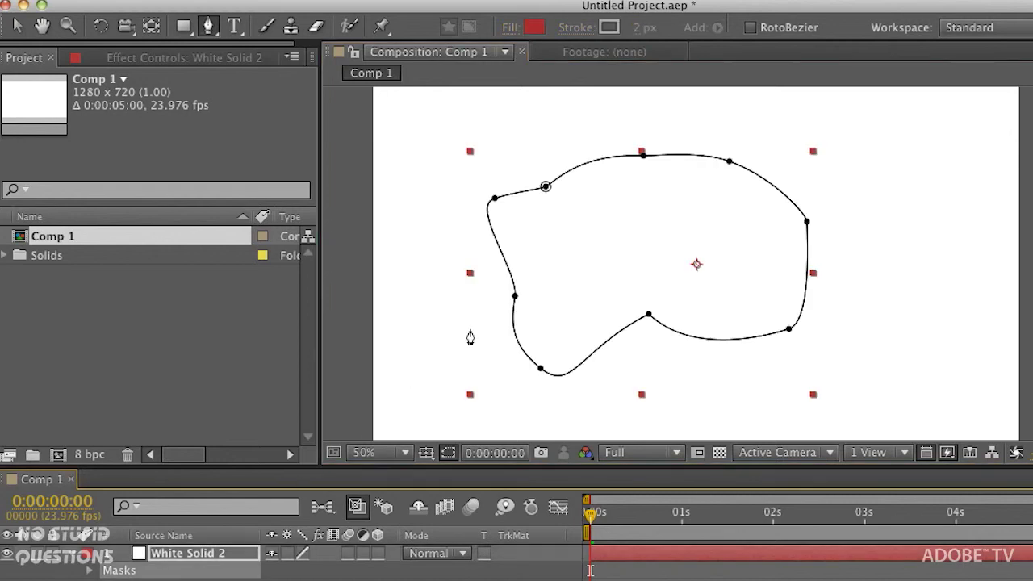
click(703, 158)
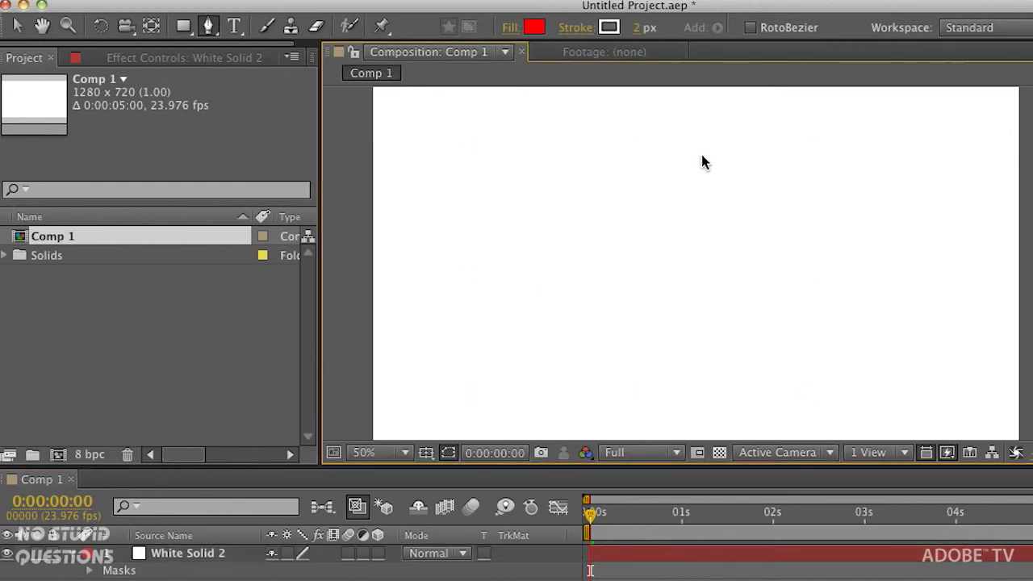
click(701, 162)
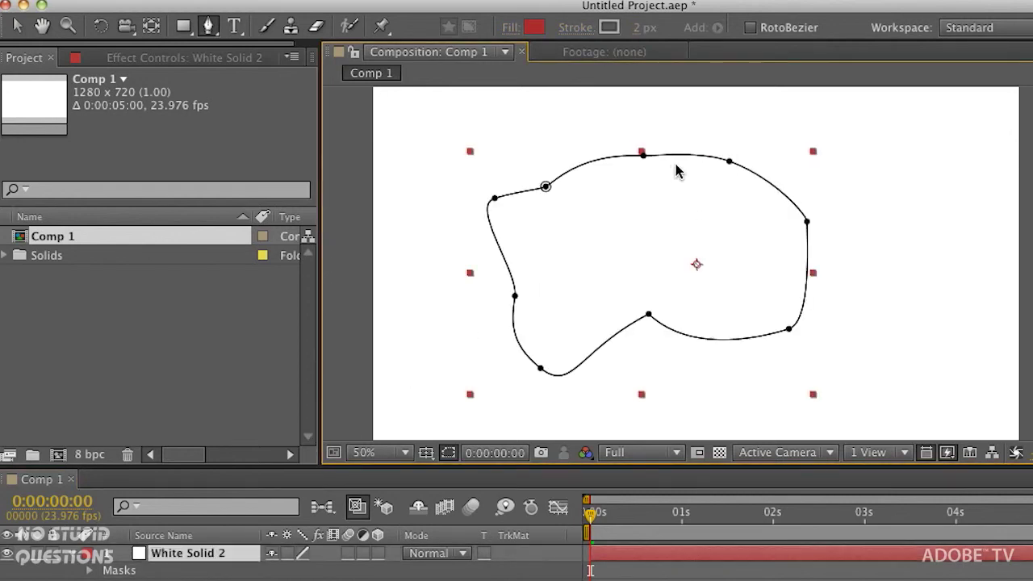
click(746, 141)
click(745, 142)
click(793, 194)
click(765, 194)
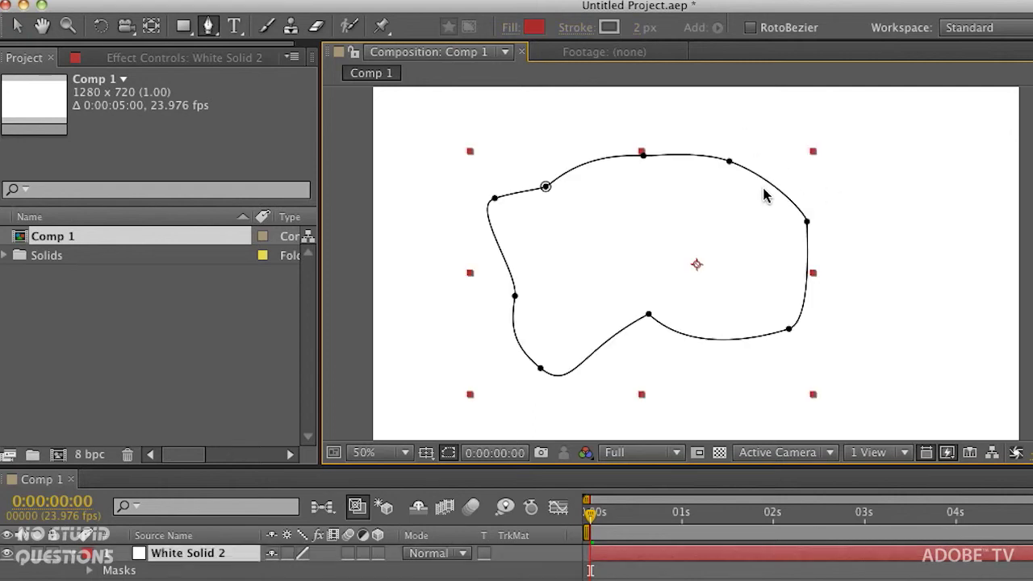
Select the two upper mask points right of the first vertex and move them together up and to the right
click(718, 164)
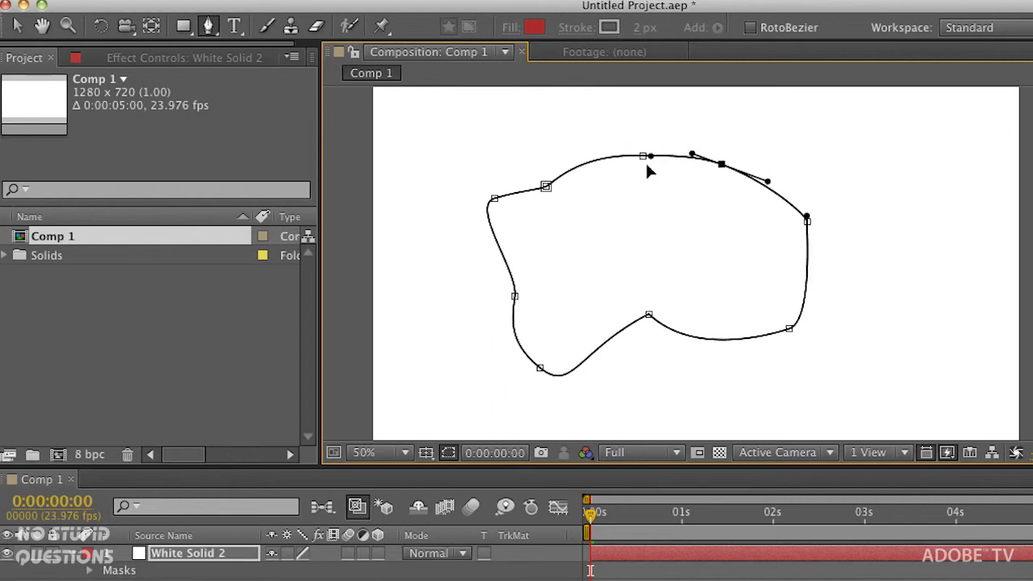
click(643, 155)
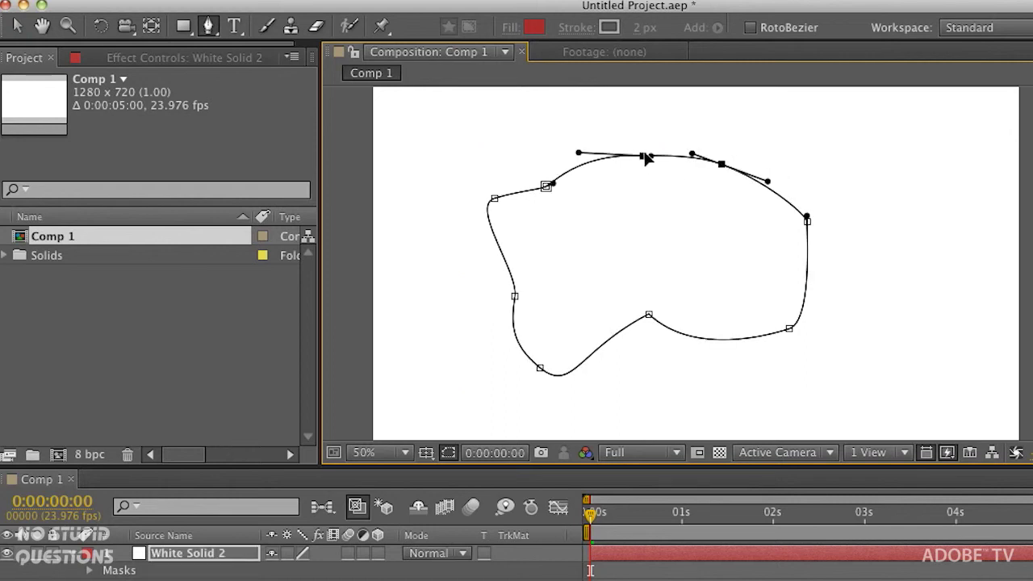
drag(643, 155, 667, 136)
Select all points of the mask and move the entire mask slightly right and down
click(721, 179)
click(765, 155)
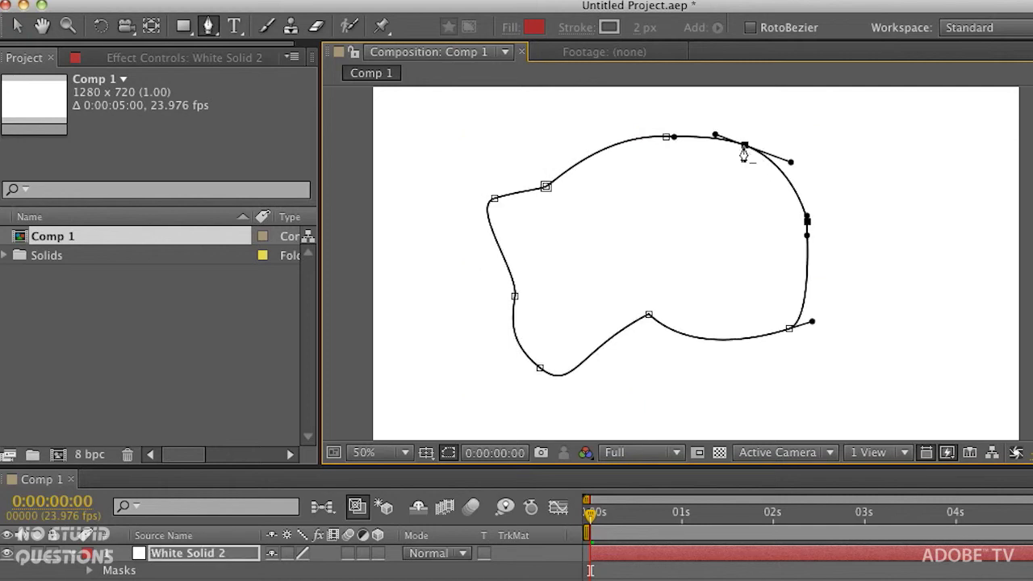
alt+click(744, 151)
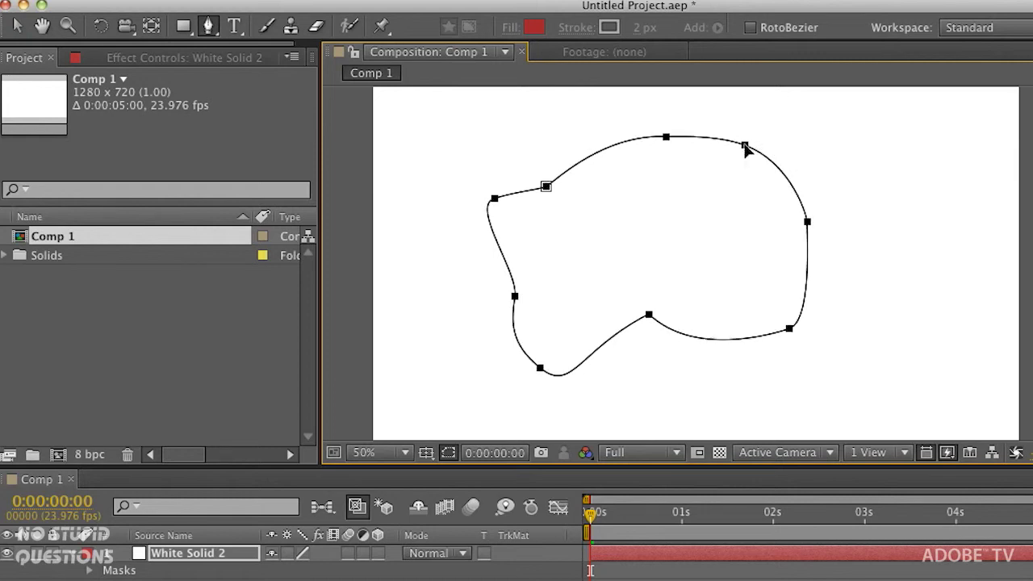
drag(744, 149, 776, 161)
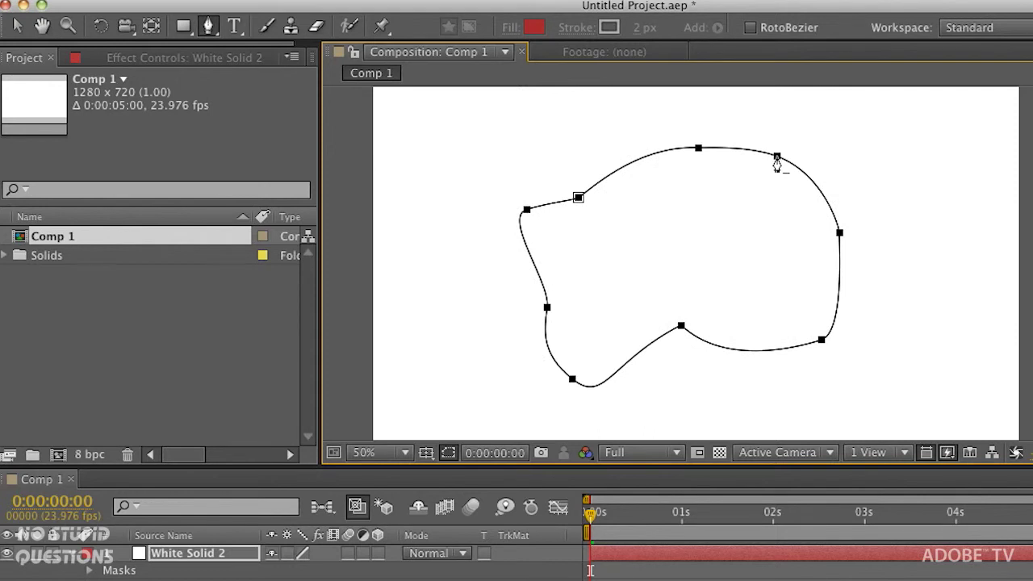
Delete the mask from the White Solid 2 layer
click(18, 28)
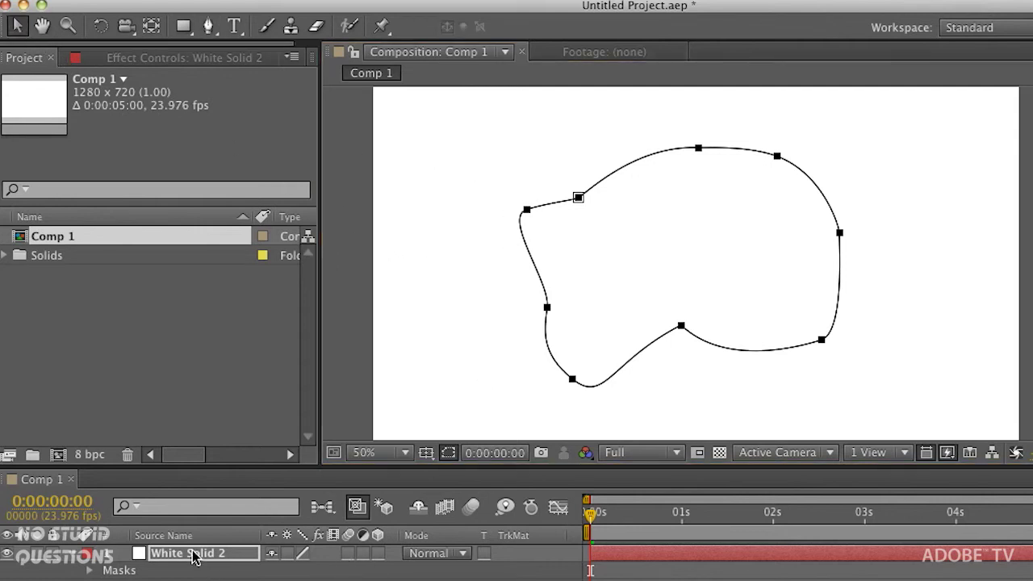
click(194, 555)
click(119, 571)
key(Delete)
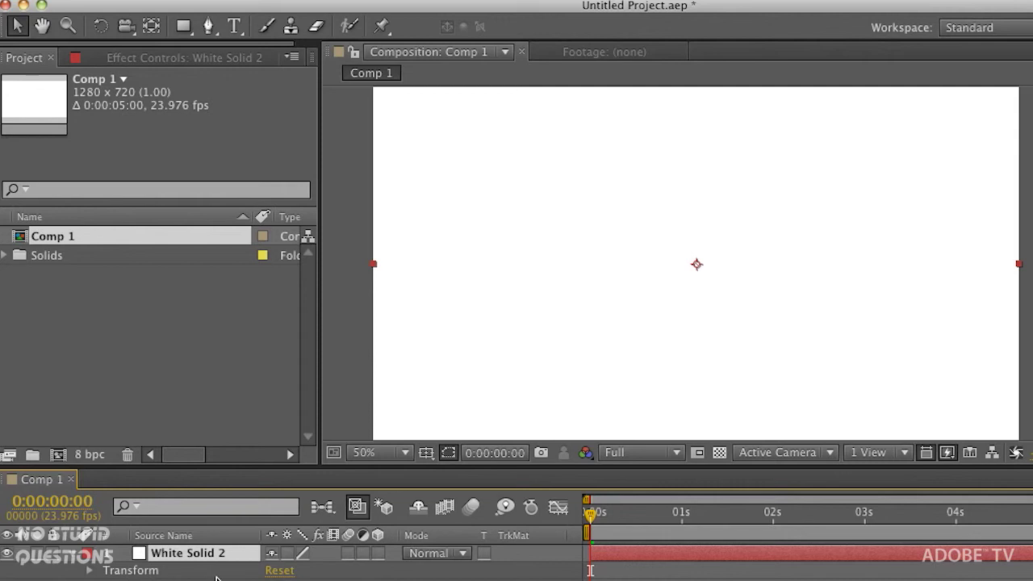
Switch to Illustrator and delete all the artwork on the artboard
key(super+Tab)
click(597, 353)
drag(266, 143, 837, 556)
key(Delete)
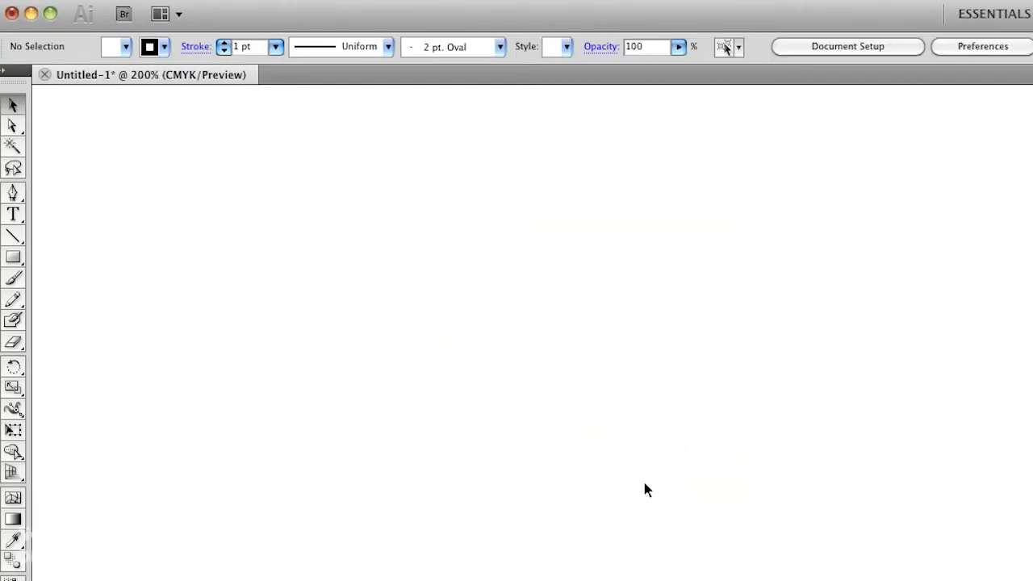
Draw a five-pointed star in the middle of the artboard with the Star tool
drag(13, 258, 111, 320)
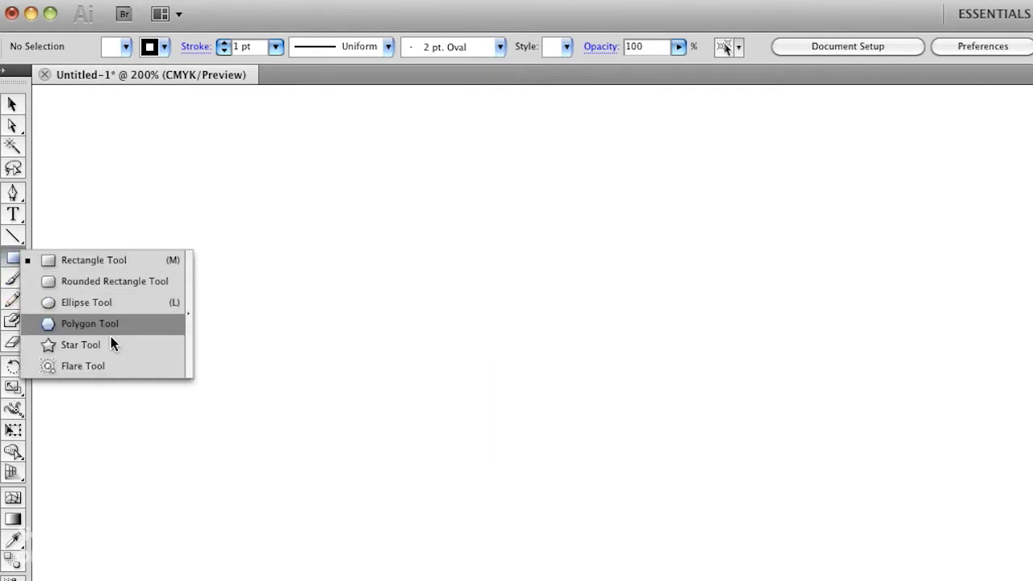
drag(111, 337, 112, 345)
drag(517, 313, 612, 445)
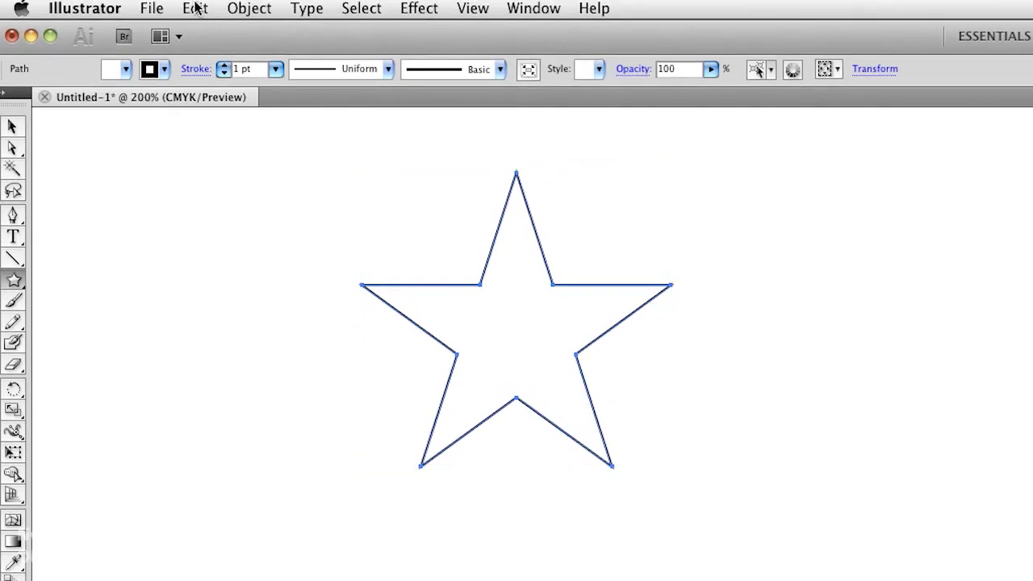
Copy the star path and switch to After Effects
click(200, 12)
click(245, 104)
key(super+Tab)
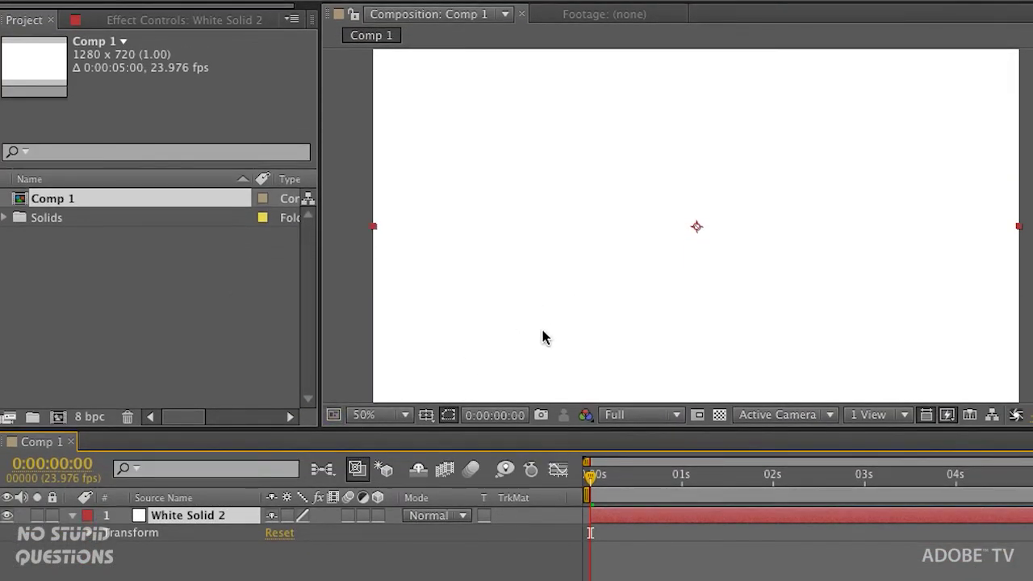
Paste the star onto the White Solid 2 layer as a mask, and undo the paste
key(super+v)
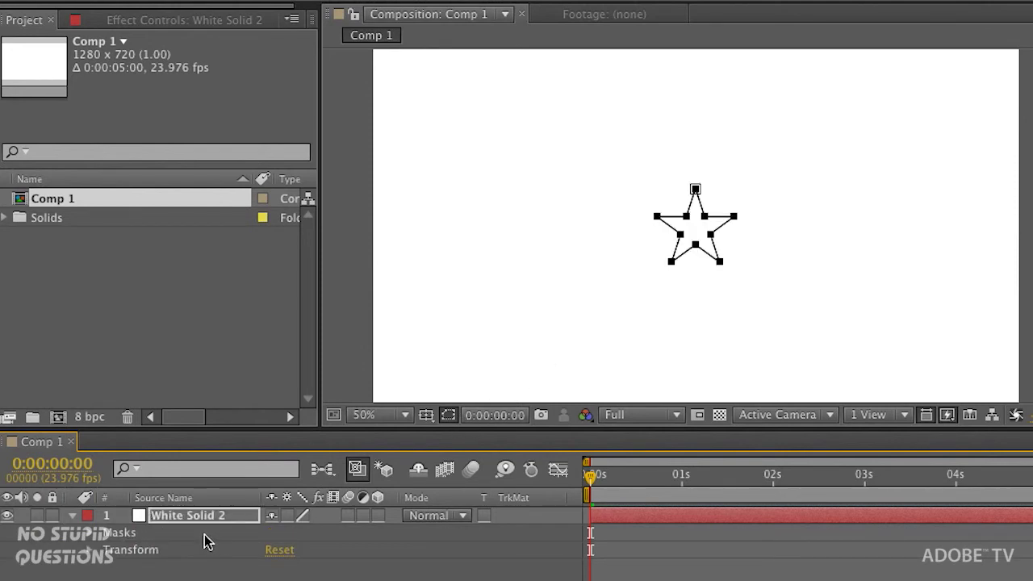
key(super+z)
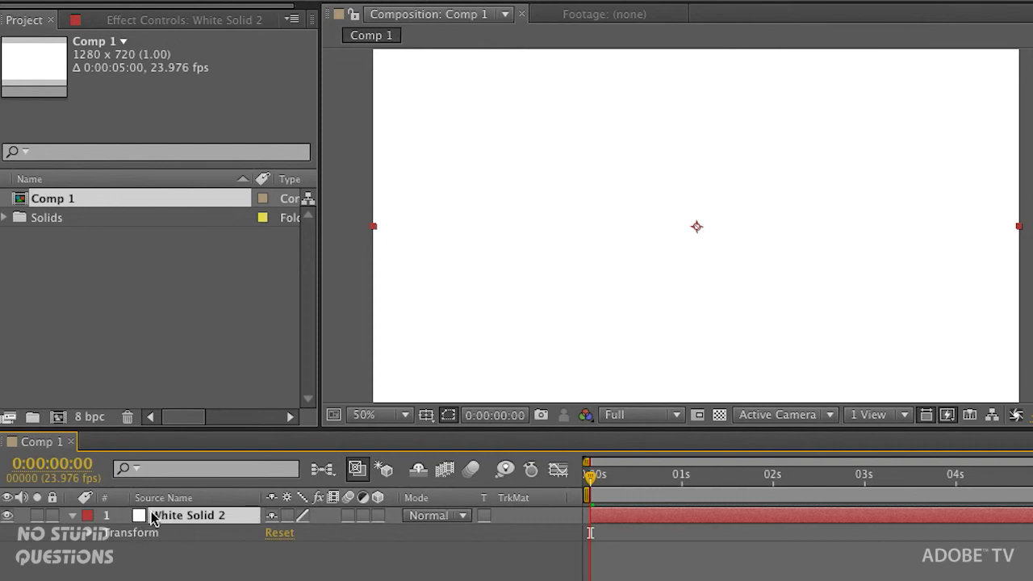
Delete the White Solid 2 layer and create a new 1280 x 720 px white solid named White Solid 3
key(Delete)
key(ctrl+y)
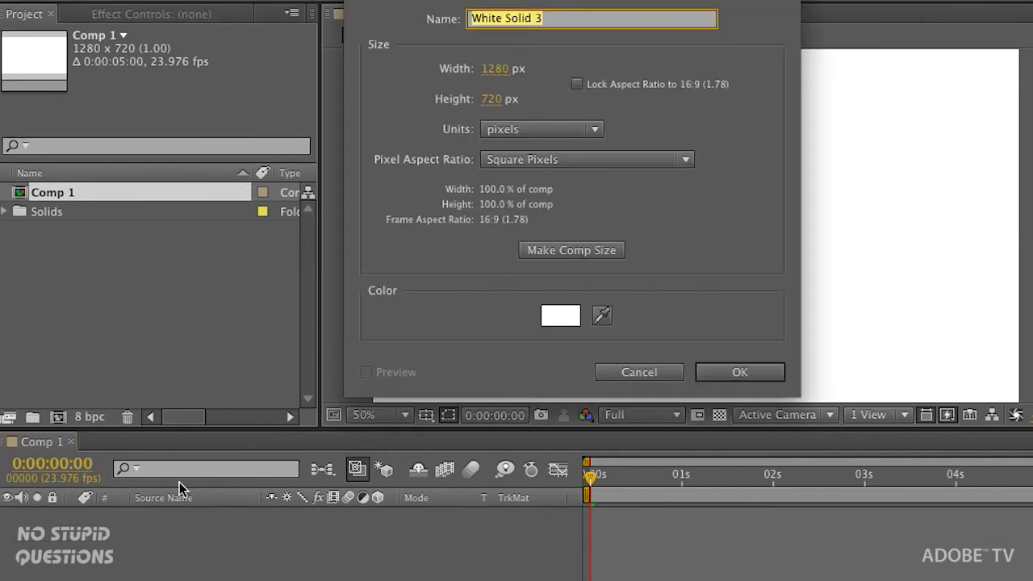
click(733, 372)
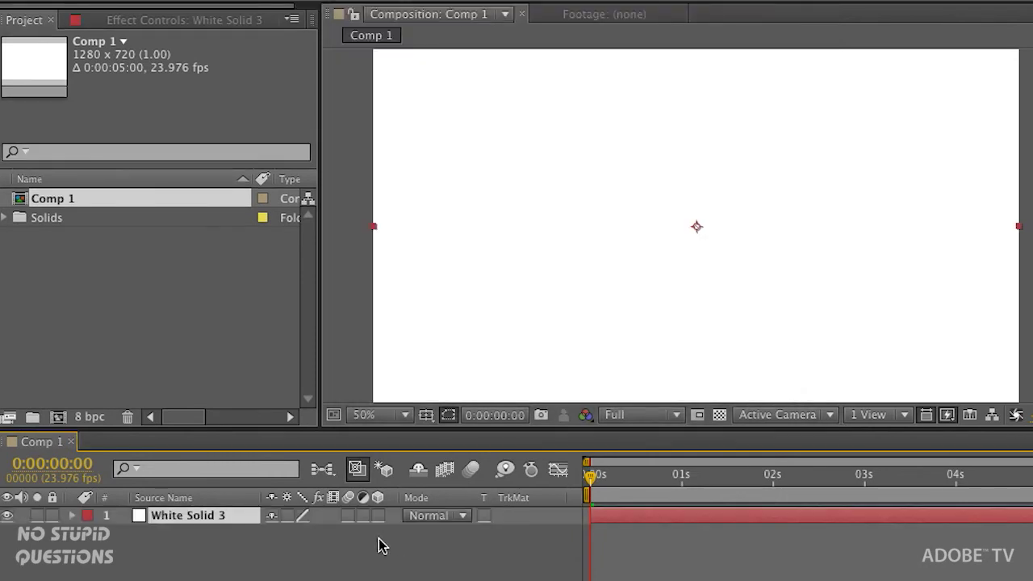
Paste the copied star directly onto the White Solid 3 layer, and undo the paste
key(ctrl+v)
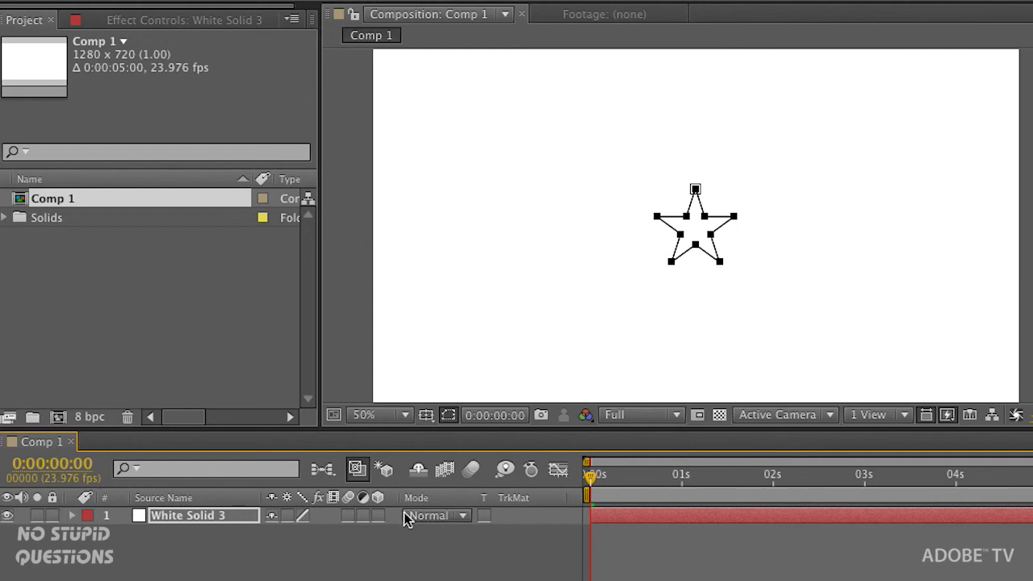
key(ctrl+z)
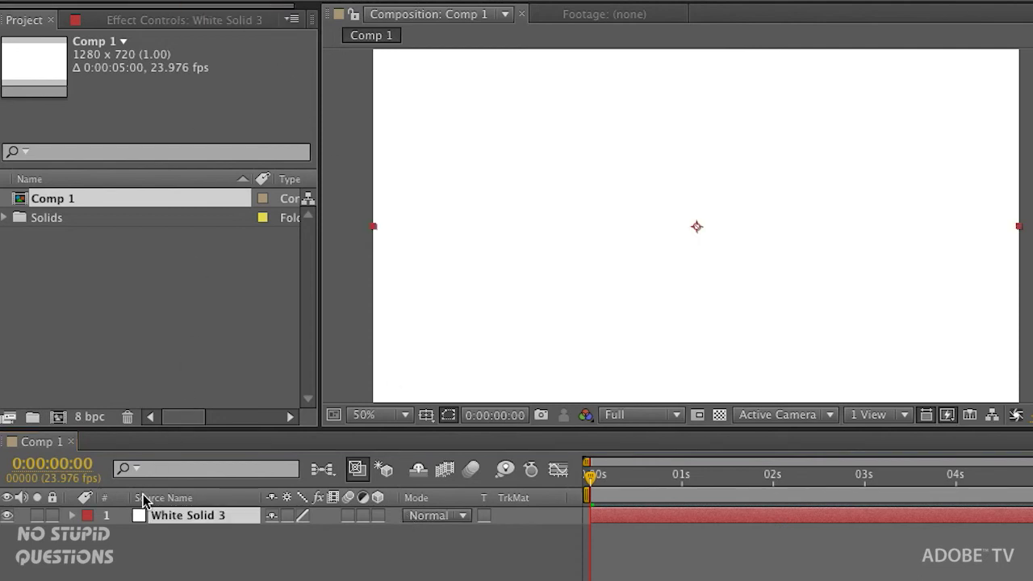
Draw a rectangular mask in the middle of White Solid 3 and replace its path with the copied star
click(140, 519)
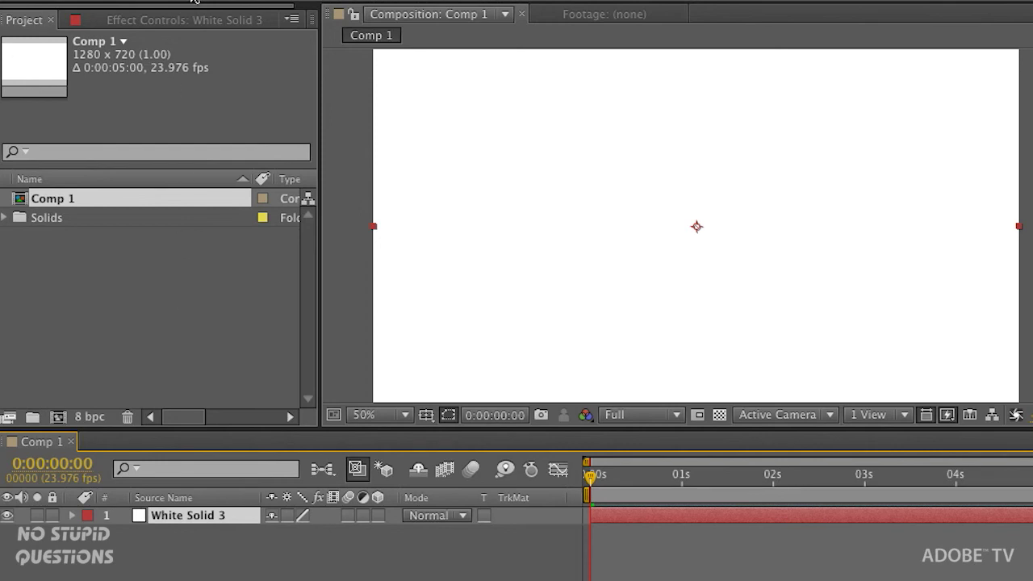
drag(585, 143, 783, 284)
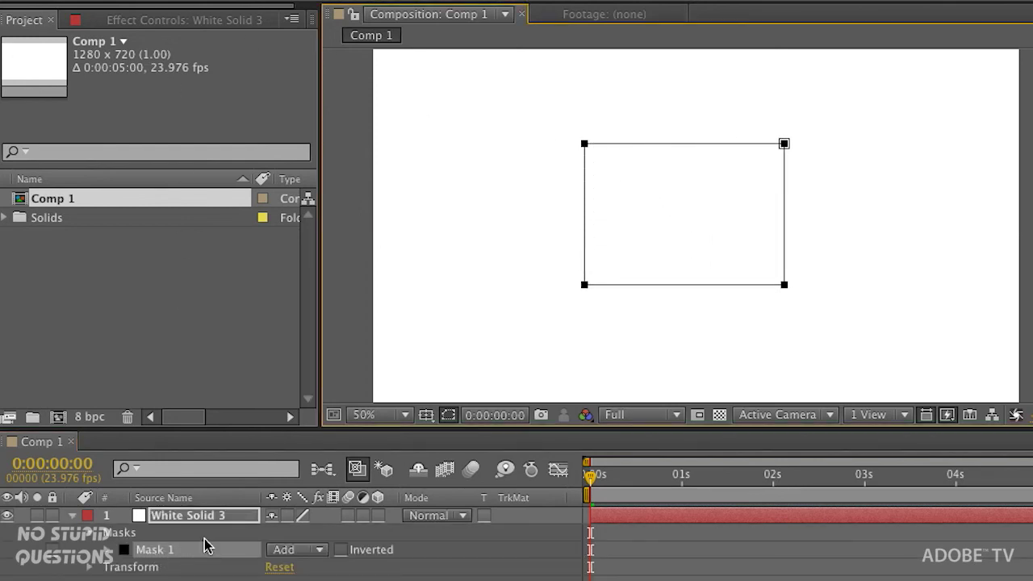
key(super+v)
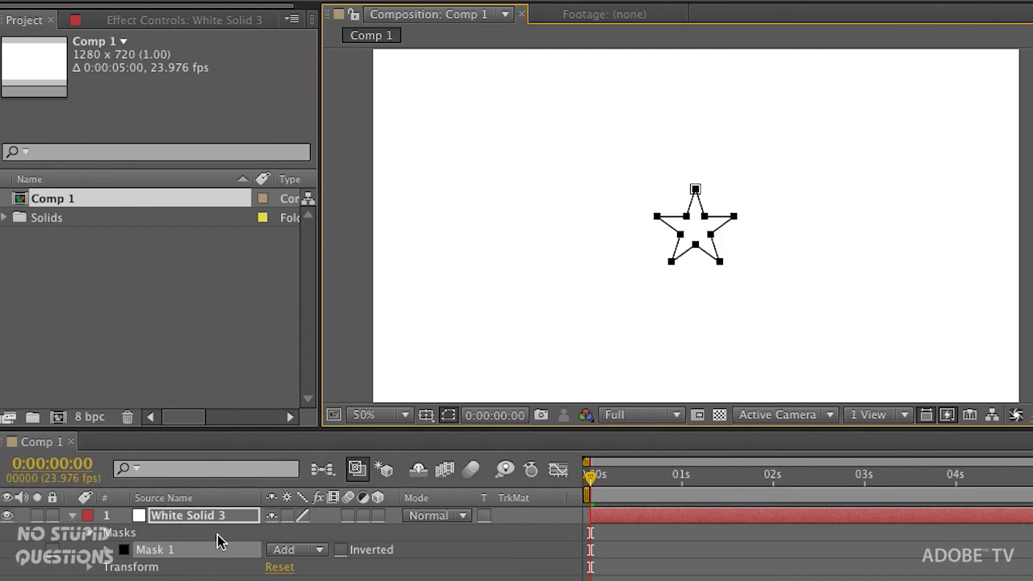